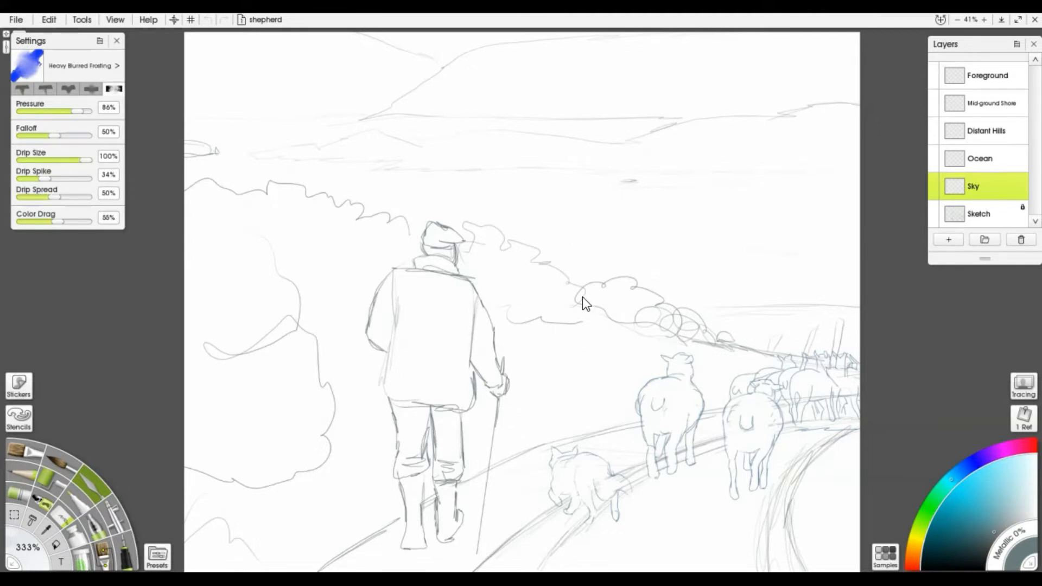
Add a new Layer 2 from the Sketch layer and pick a tan shade of orange
left_click(987, 217)
left_click(955, 238)
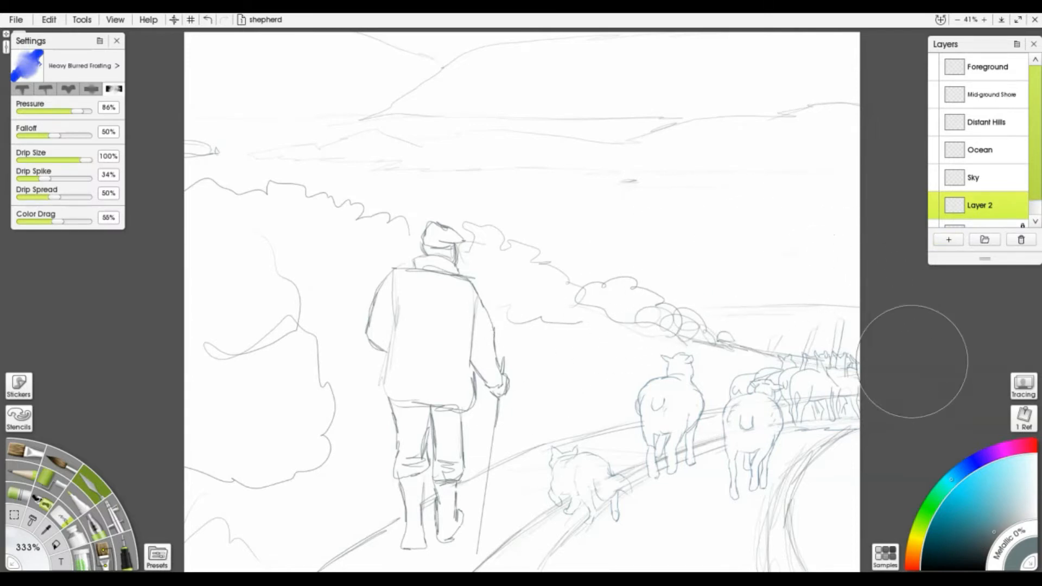
left_click(915, 546)
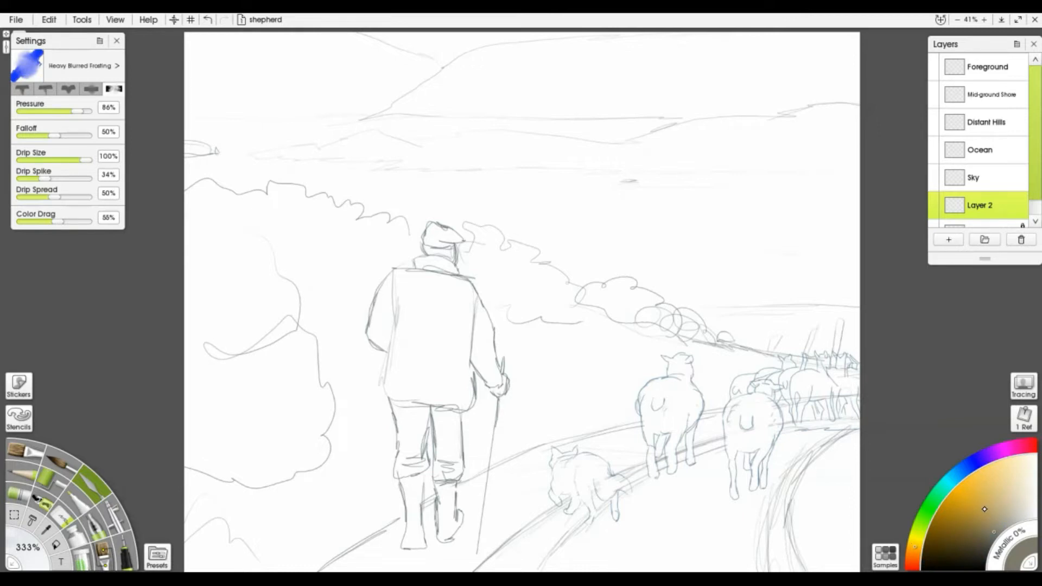
left_click(983, 509)
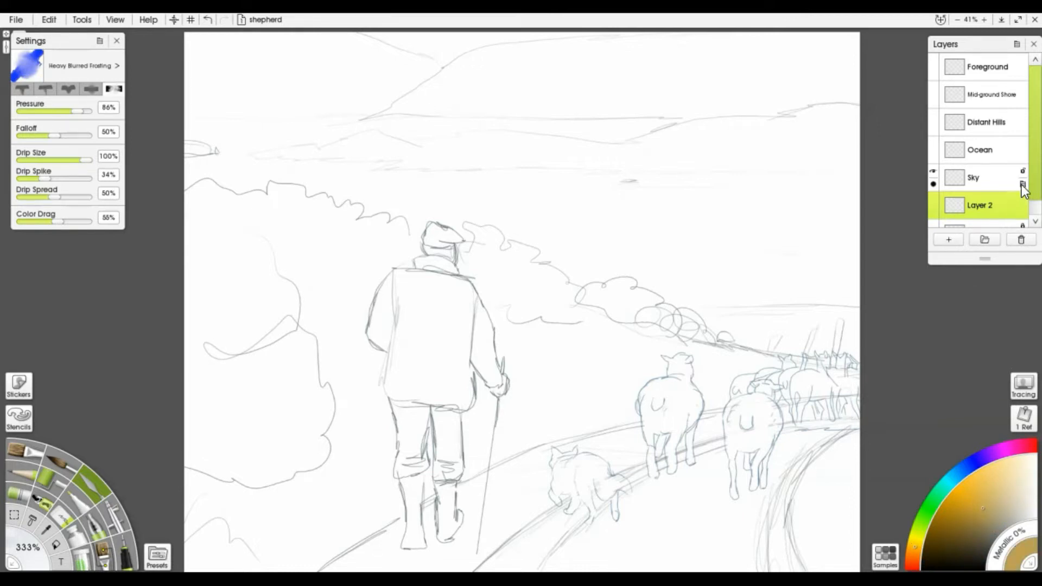
Move the Sketch layer to the top, make Layer 2 active, and select the Roller at 90%
scroll(1023, 191, "down", 1)
left_click_drag(997, 213, 981, 56)
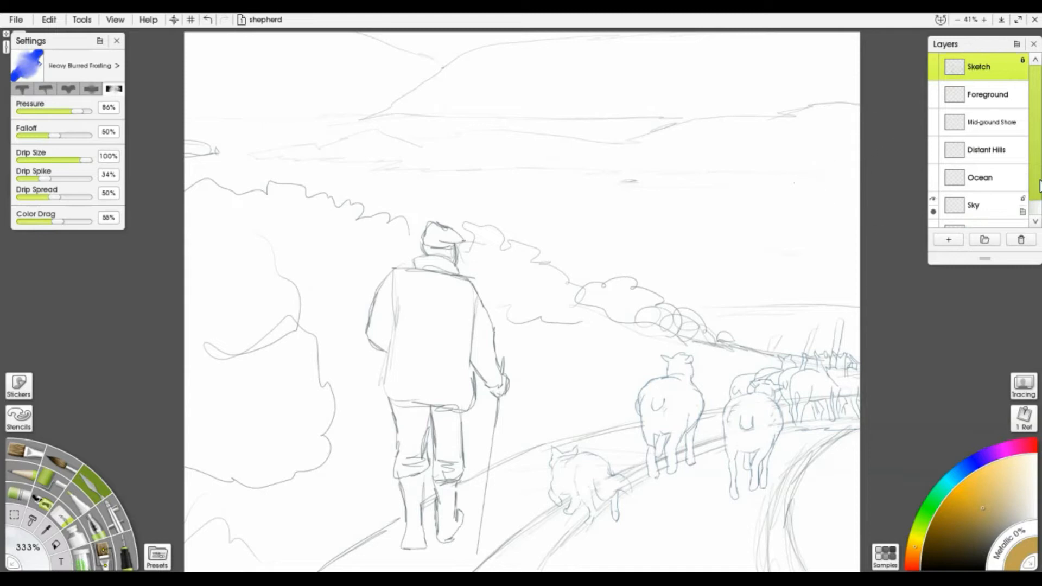
scroll(1034, 179, "down", 1)
left_click(985, 213)
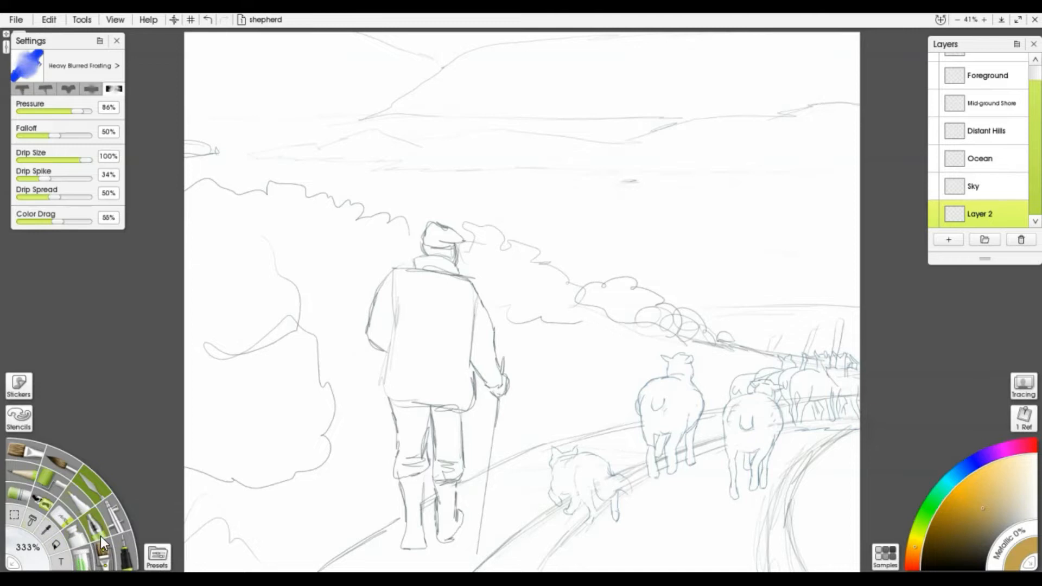
left_click(49, 485)
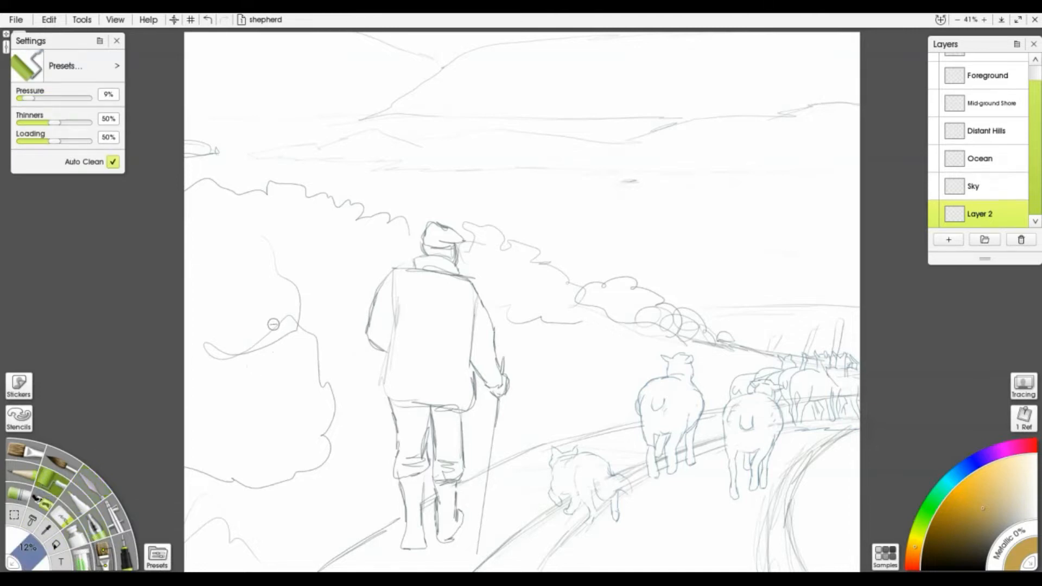
key("bracketright")
key("bracketright")
key("bracketright")
key("bracketright")
key("bracketright")
key("bracketright")
key("bracketright")
key("bracketright")
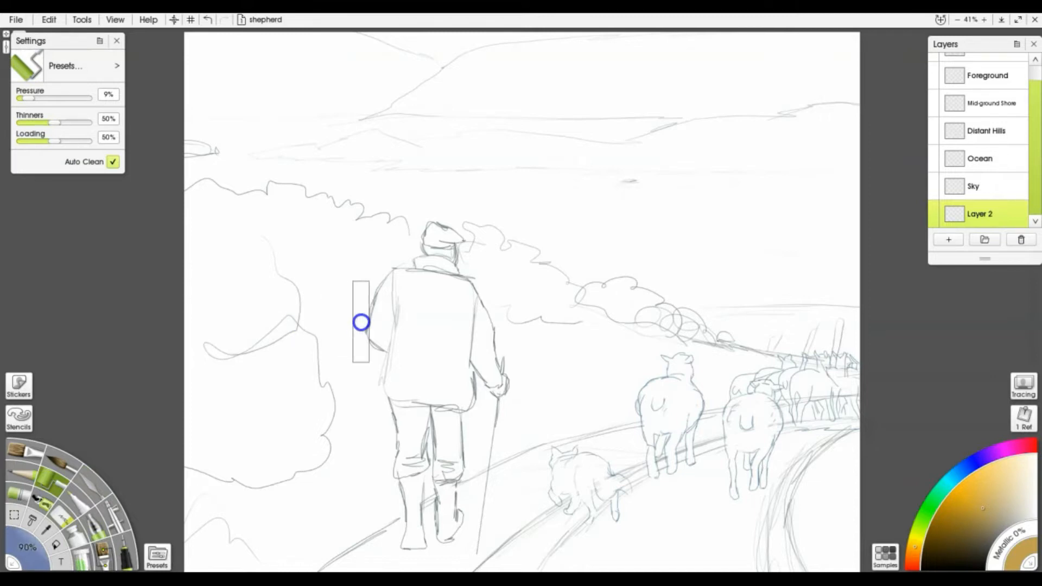
Roll ochre paint over the entire canvas, including the shepherd and the right-hand white patches
mouse_move(348, 307)
left_mouse_down()
mouse_move(524, 250)
mouse_move(611, 151)
mouse_move(689, 99)
mouse_move(765, 101)
mouse_move(721, 129)
mouse_move(718, 58)
mouse_move(605, 46)
mouse_move(671, 49)
mouse_move(259, 51)
mouse_move(240, 82)
mouse_move(670, 47)
mouse_move(730, 108)
mouse_move(514, 236)
mouse_move(351, 249)
mouse_move(541, 178)
mouse_move(208, 173)
mouse_move(235, 133)
mouse_move(239, 103)
mouse_move(145, 280)
mouse_move(316, 322)
mouse_move(362, 359)
mouse_move(622, 282)
mouse_move(675, 171)
mouse_move(647, 159)
mouse_move(658, 193)
mouse_move(743, 233)
mouse_move(662, 392)
mouse_move(751, 386)
mouse_move(973, 280)
mouse_move(574, 388)
mouse_move(646, 305)
mouse_move(139, 415)
mouse_move(156, 470)
mouse_move(121, 426)
mouse_move(172, 367)
mouse_move(163, 348)
mouse_move(249, 518)
mouse_move(311, 559)
mouse_move(280, 526)
mouse_move(376, 427)
mouse_move(311, 510)
mouse_move(212, 526)
mouse_move(293, 477)
mouse_move(552, 557)
mouse_move(708, 508)
mouse_move(777, 470)
mouse_move(718, 465)
mouse_move(626, 486)
mouse_move(599, 424)
mouse_move(570, 431)
mouse_move(569, 473)
mouse_move(517, 535)
mouse_move(402, 567)
left_mouse_up()
mouse_move(642, 549)
left_mouse_down()
mouse_move(810, 560)
mouse_move(781, 540)
mouse_move(839, 556)
left_mouse_up()
mouse_move(800, 298)
left_mouse_down()
mouse_move(789, 255)
mouse_move(865, 217)
mouse_move(858, 38)
left_mouse_up()
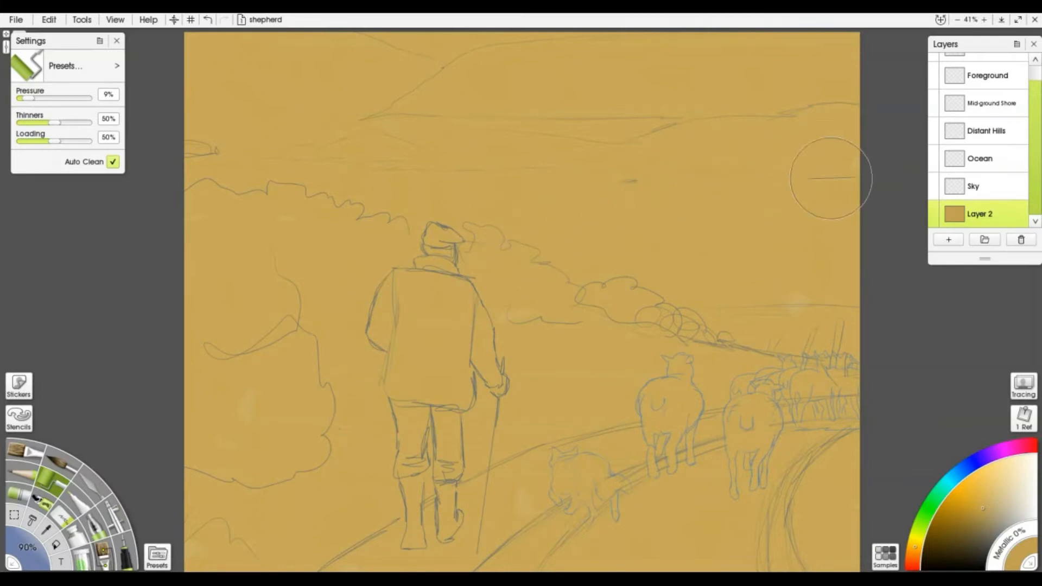
Roll a lighter ochre across the upper sky
left_click(1001, 494)
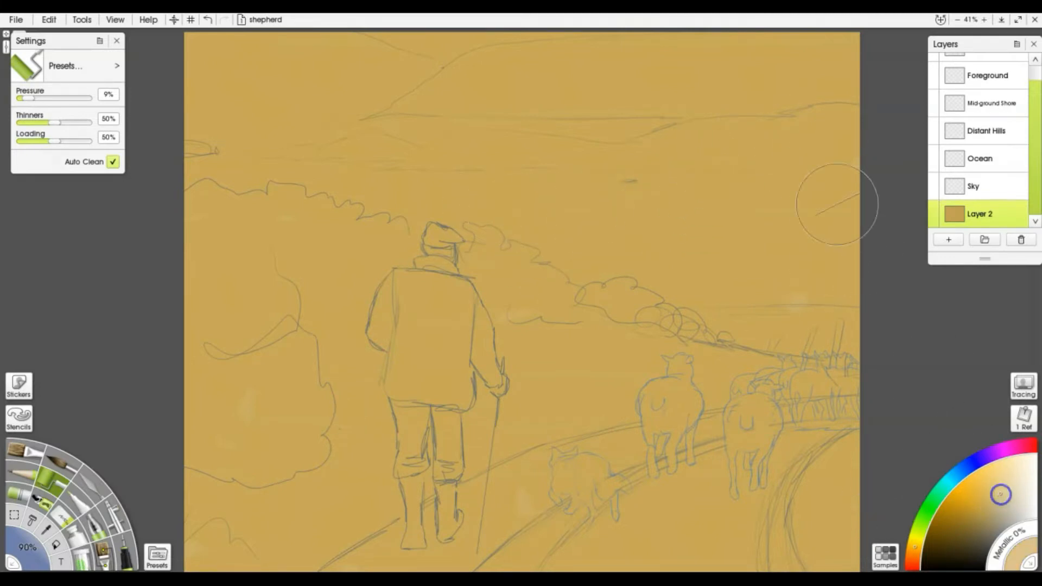
mouse_move(638, 64)
left_mouse_down()
mouse_move(564, 58)
mouse_move(765, 93)
mouse_move(623, 112)
mouse_move(346, 28)
mouse_move(563, 100)
mouse_move(337, 83)
mouse_move(436, 57)
mouse_move(239, 49)
mouse_move(430, 124)
mouse_move(289, 207)
left_mouse_up()
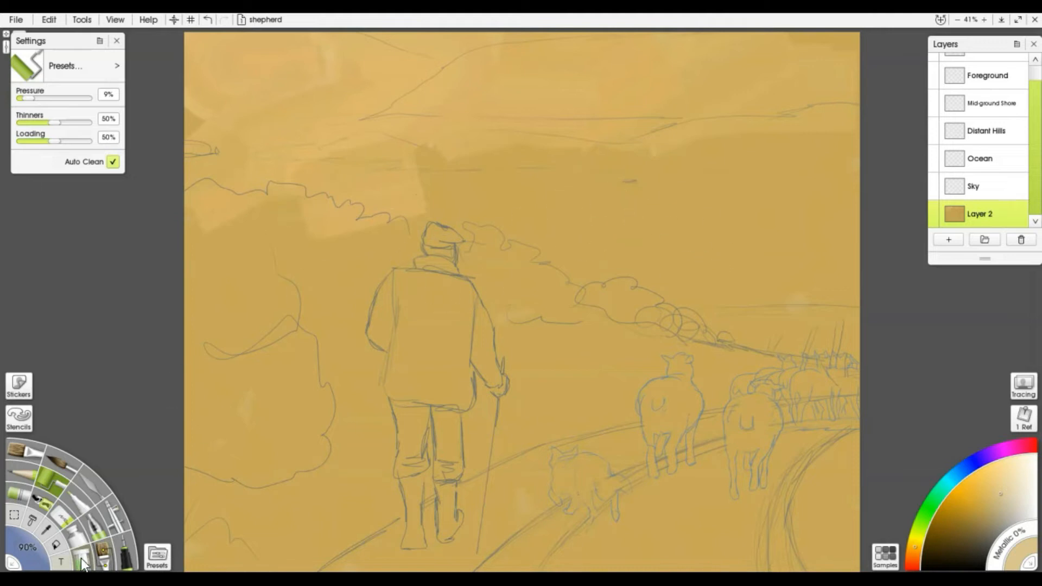
left_click(108, 559)
Load the Watercolor Brush 5 - Overlay preset and paint light cloud strokes over the sky
left_click(157, 555)
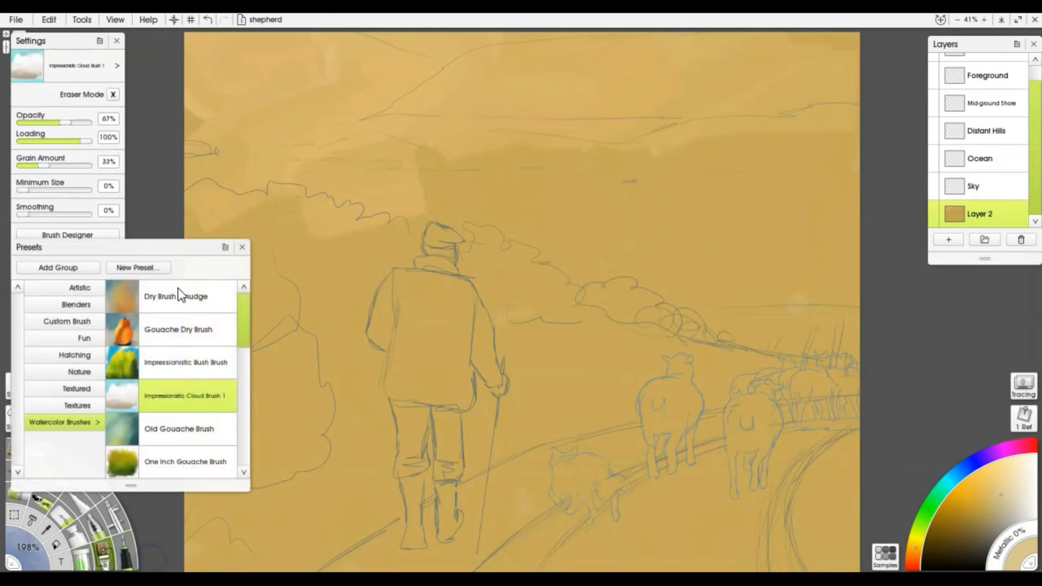
scroll(184, 334, "down", 9)
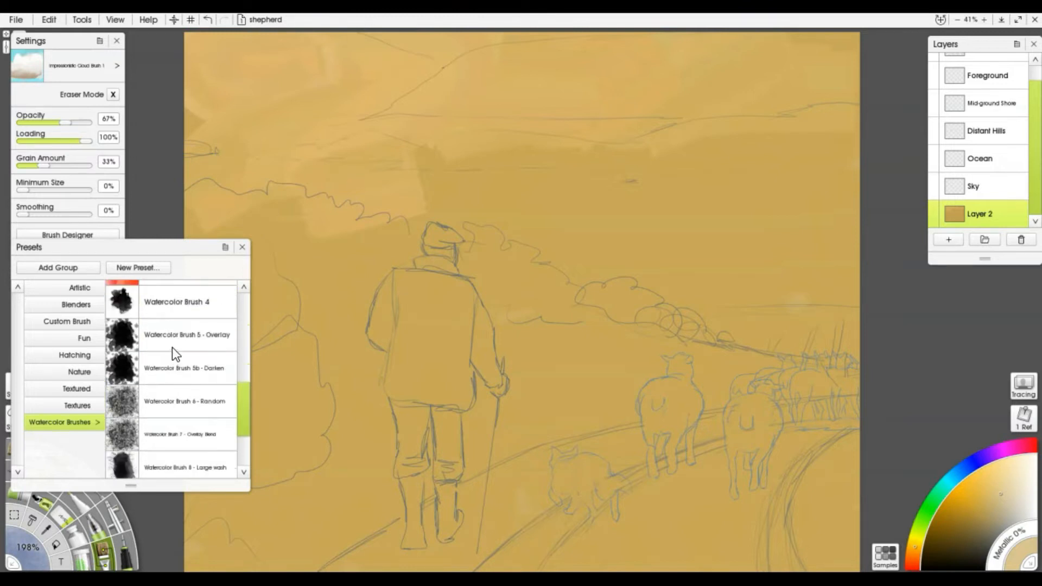
left_click(176, 331)
mouse_move(383, 190)
left_mouse_down()
mouse_move(550, 151)
mouse_move(498, 178)
mouse_move(452, 148)
mouse_move(430, 111)
mouse_move(357, 73)
mouse_move(234, 74)
mouse_move(189, 120)
mouse_move(185, 206)
mouse_move(193, 181)
mouse_move(327, 163)
mouse_move(534, 112)
mouse_move(808, 71)
mouse_move(860, 102)
left_mouse_up()
Switch to Watercolor Brush 4 and lay dark brown washes across the upper, right and left sky
left_click(182, 373)
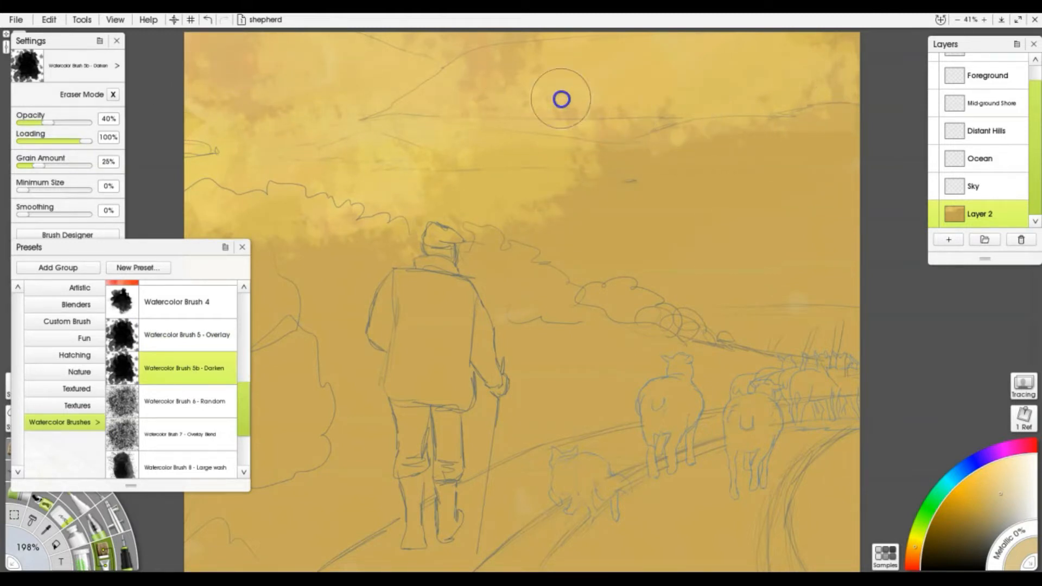
left_click(164, 301)
mouse_move(521, 239)
left_mouse_down()
mouse_move(546, 214)
mouse_move(749, 100)
left_mouse_up()
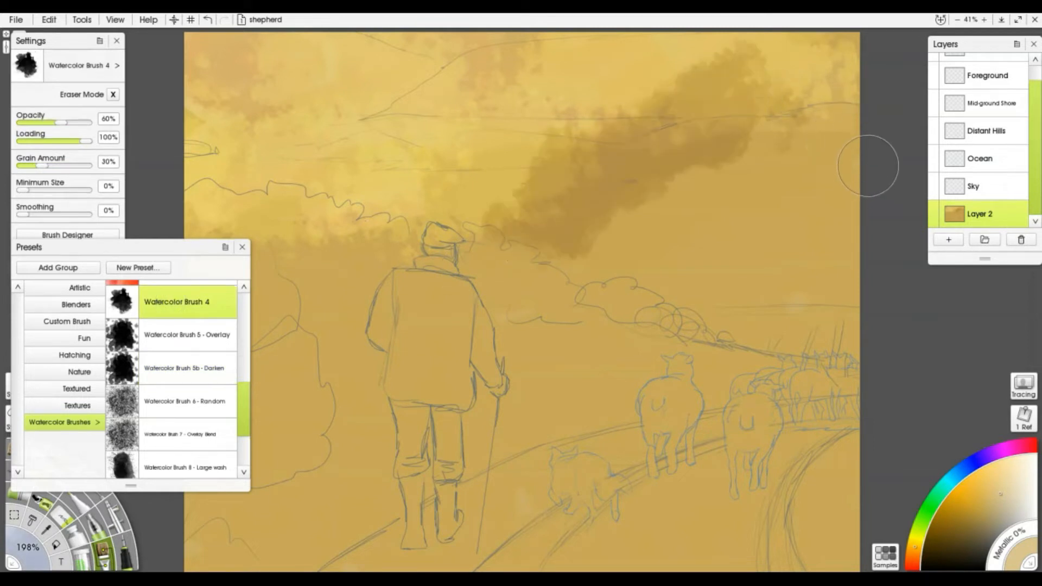
mouse_move(804, 150)
left_mouse_down()
mouse_move(507, 161)
mouse_move(445, 154)
left_mouse_up()
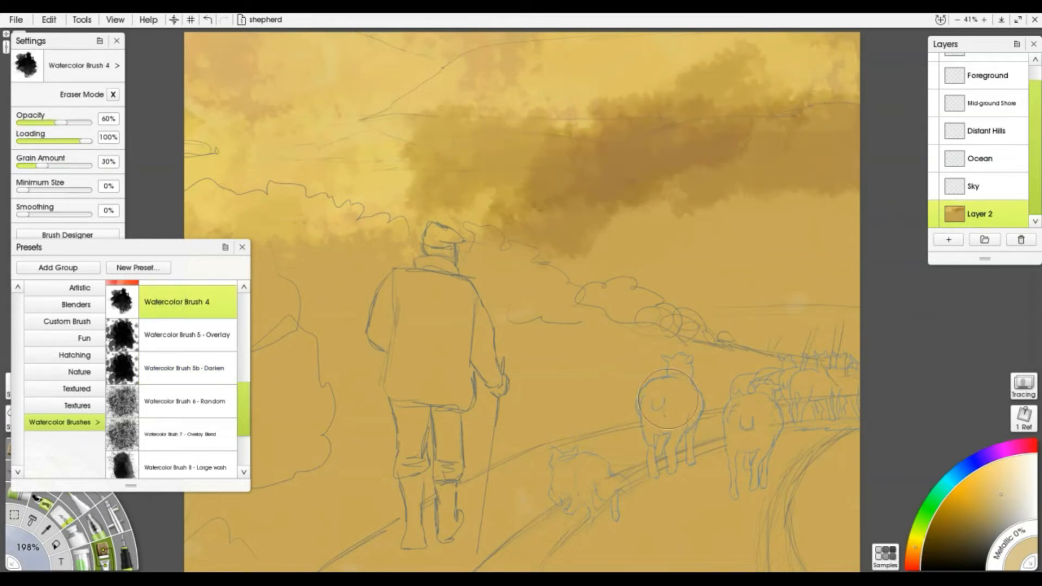
mouse_move(852, 304)
left_mouse_down()
mouse_move(630, 321)
mouse_move(643, 247)
left_mouse_up()
left_click_drag(380, 196, 239, 197)
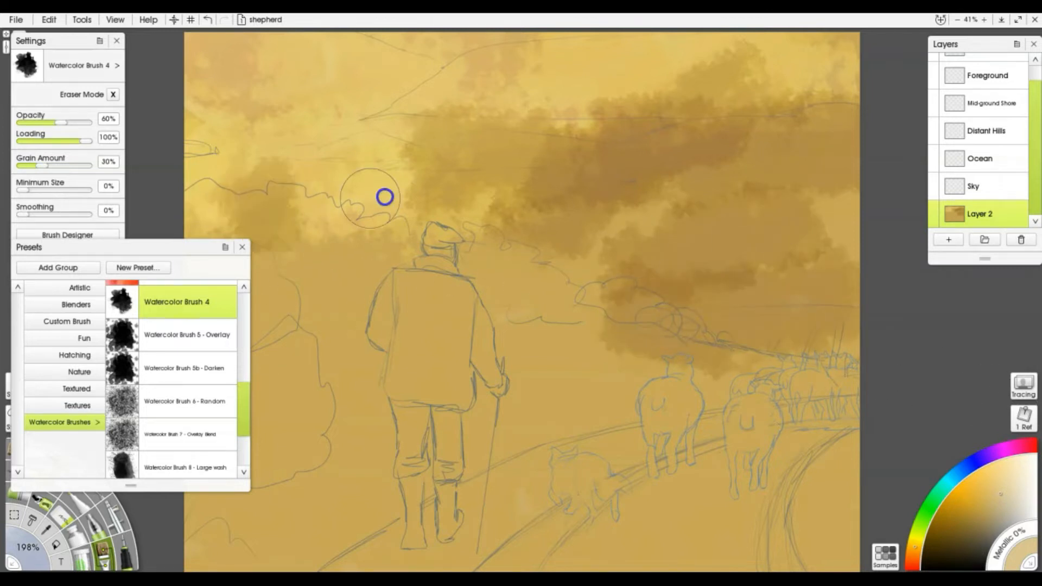
left_click_drag(187, 127, 321, 69)
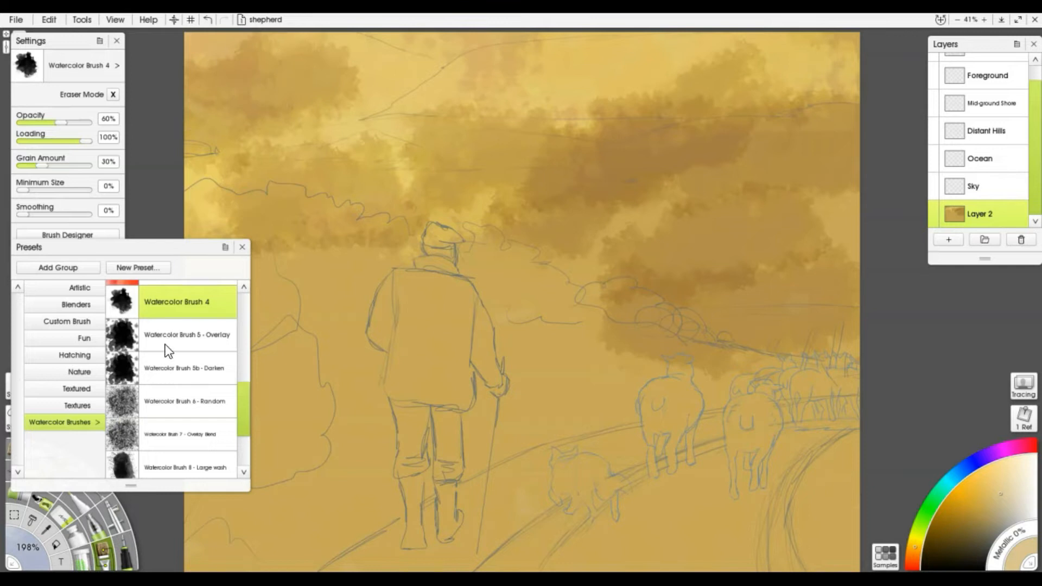
left_click(242, 246)
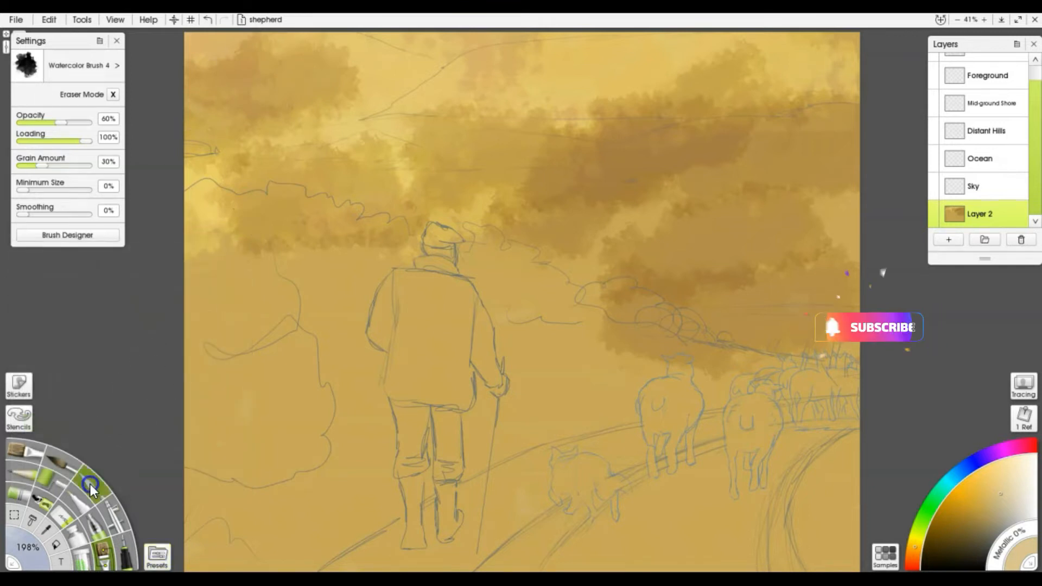
left_click(115, 66)
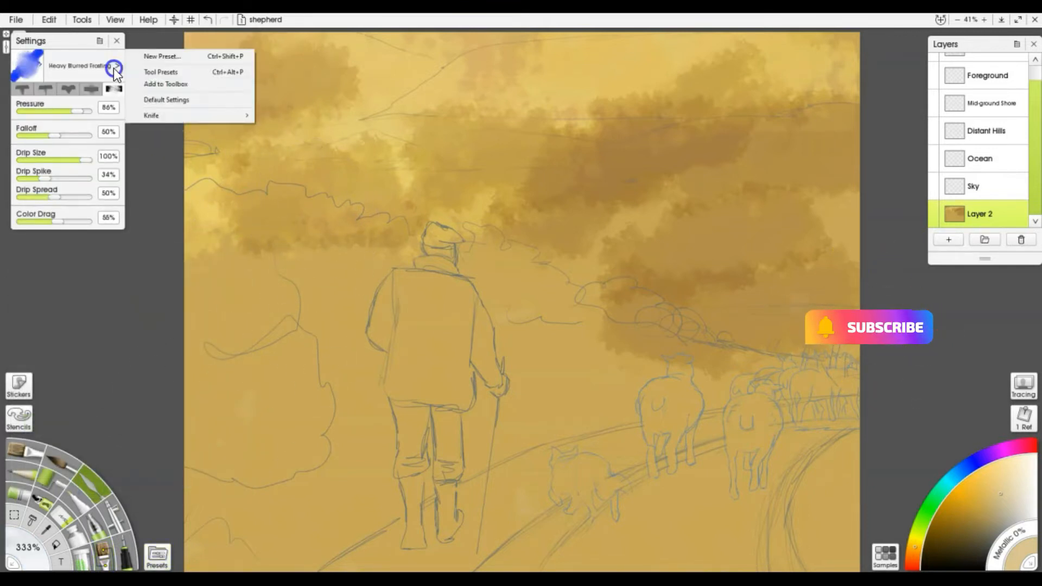
Smear the dark sky clouds smooth with the Hard Wet Blender knife enlarged to 359%
mouse_move(158, 121)
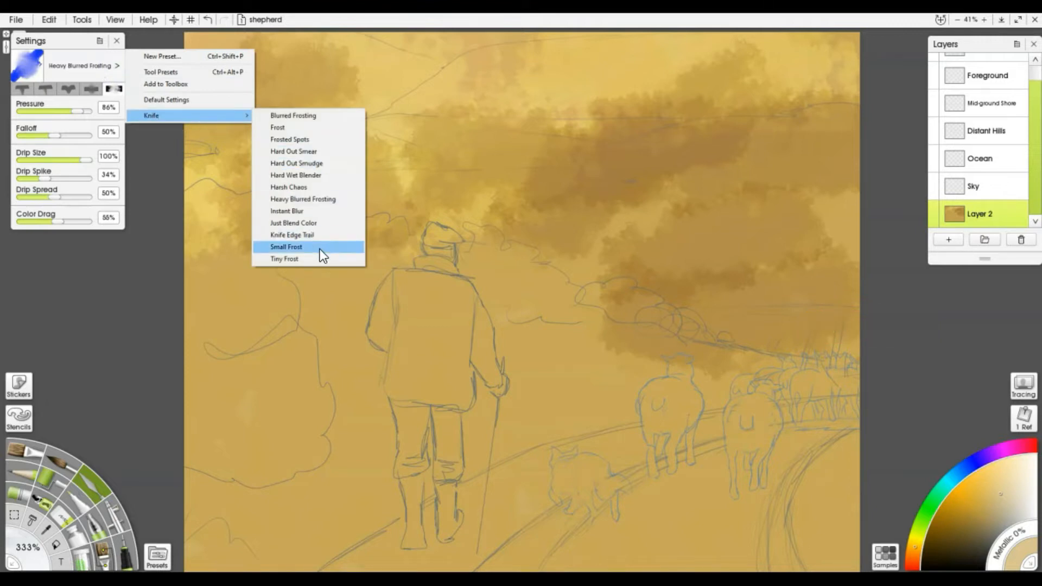
left_click(303, 175)
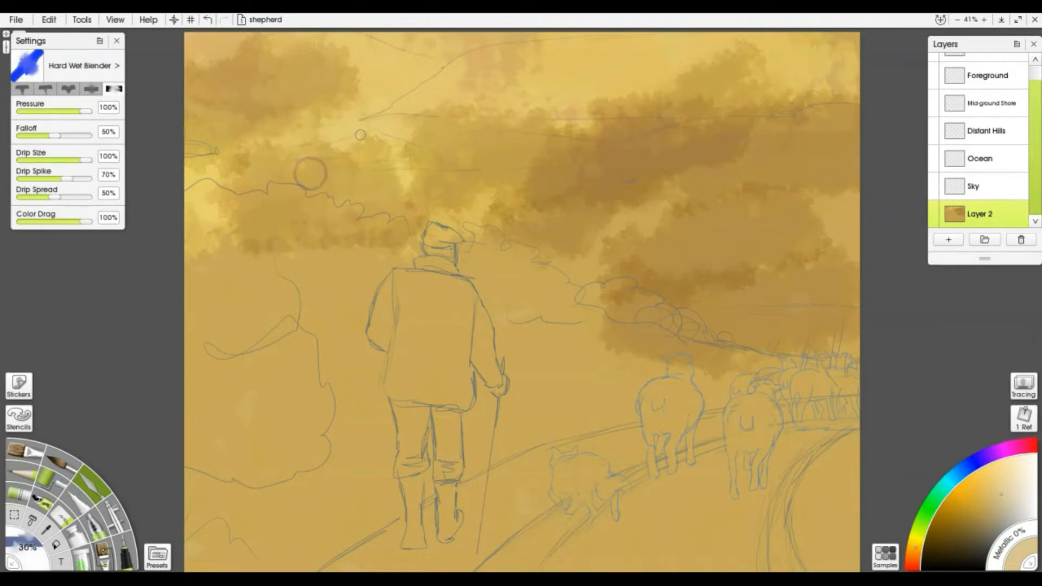
key("bracketright")
key("bracketright")
key("bracketright")
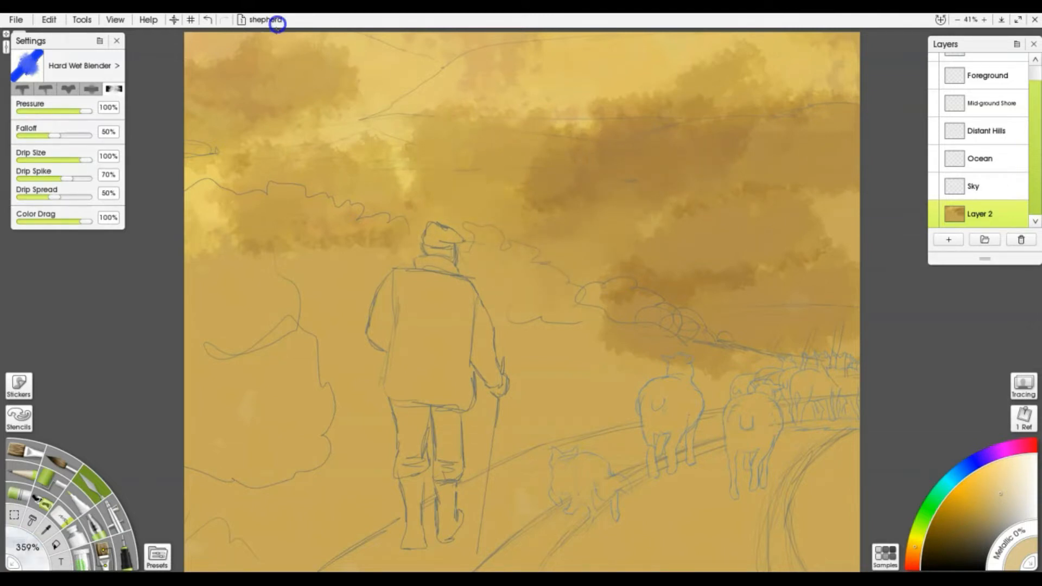
left_click(275, 21)
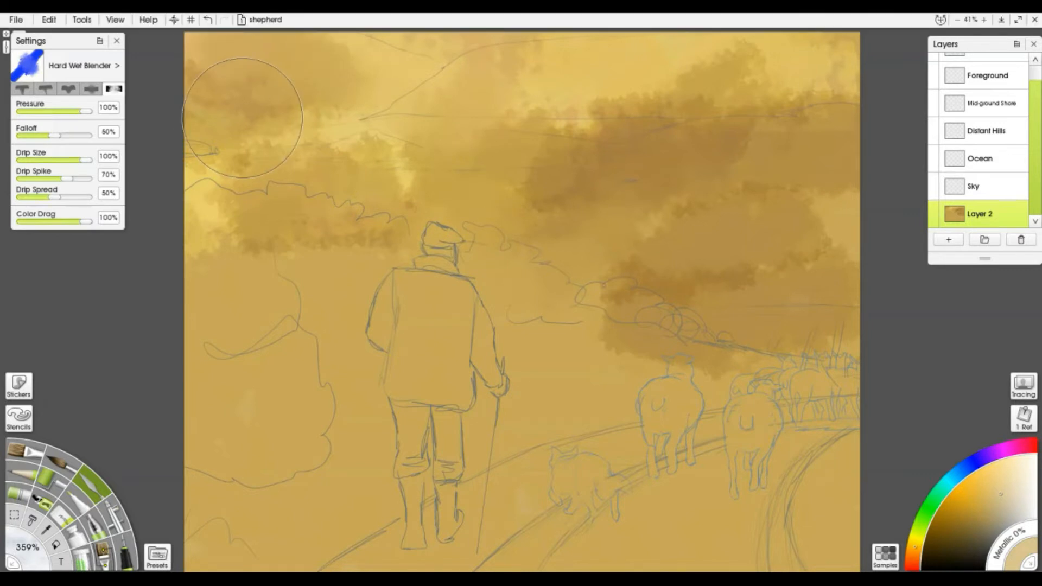
left_click_drag(608, 119, 739, 37)
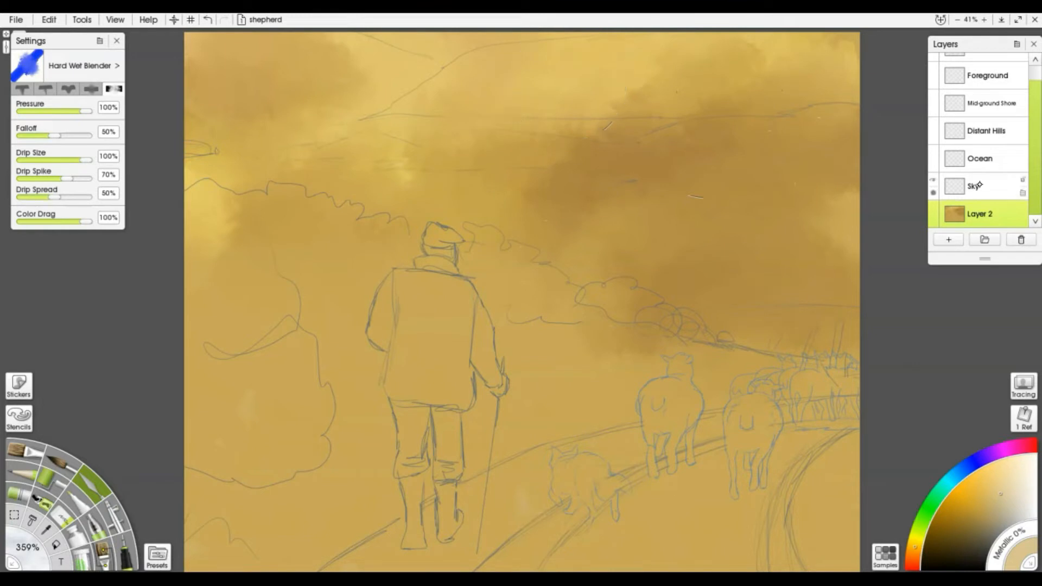
Make the Sky layer active and pick a deeper cyan-blue colour
left_click(975, 185)
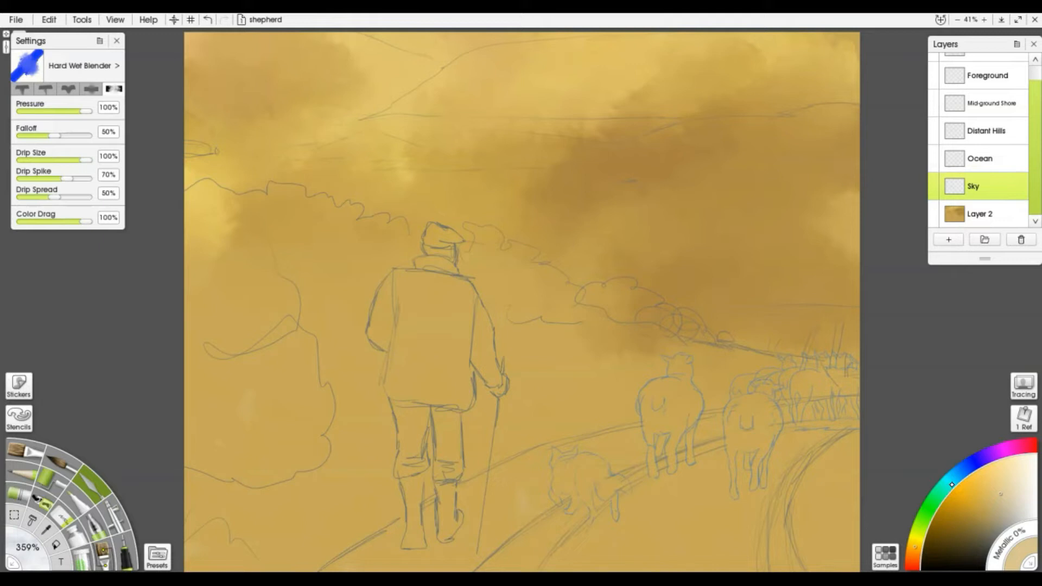
left_click_drag(952, 484, 949, 494)
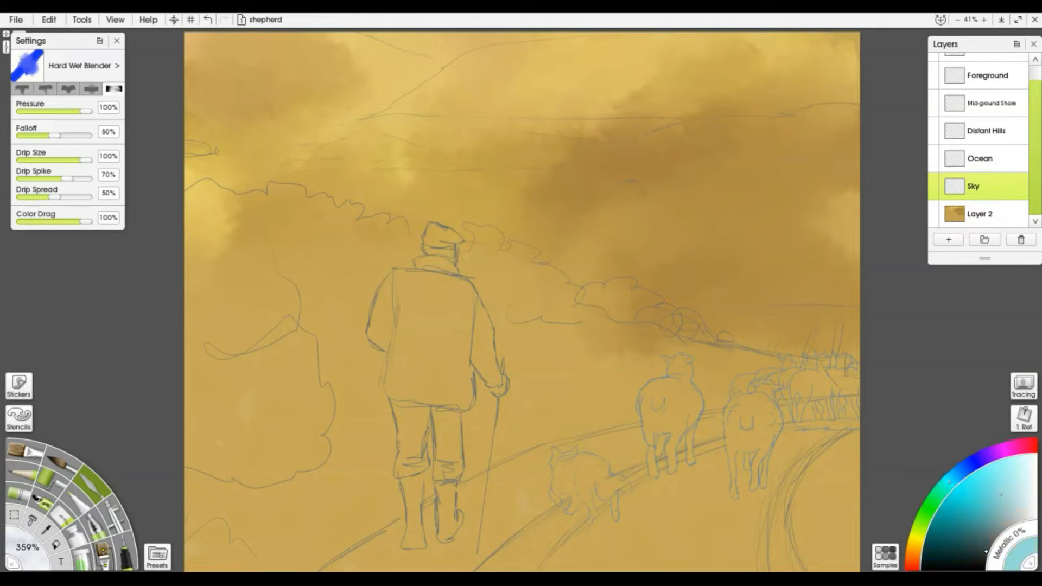
left_click_drag(1005, 515, 1003, 522)
Load the Impressionistic Cloud Brush 1 preset, undo once, and paint pale blue patches across the top
left_click(101, 552)
left_click(157, 554)
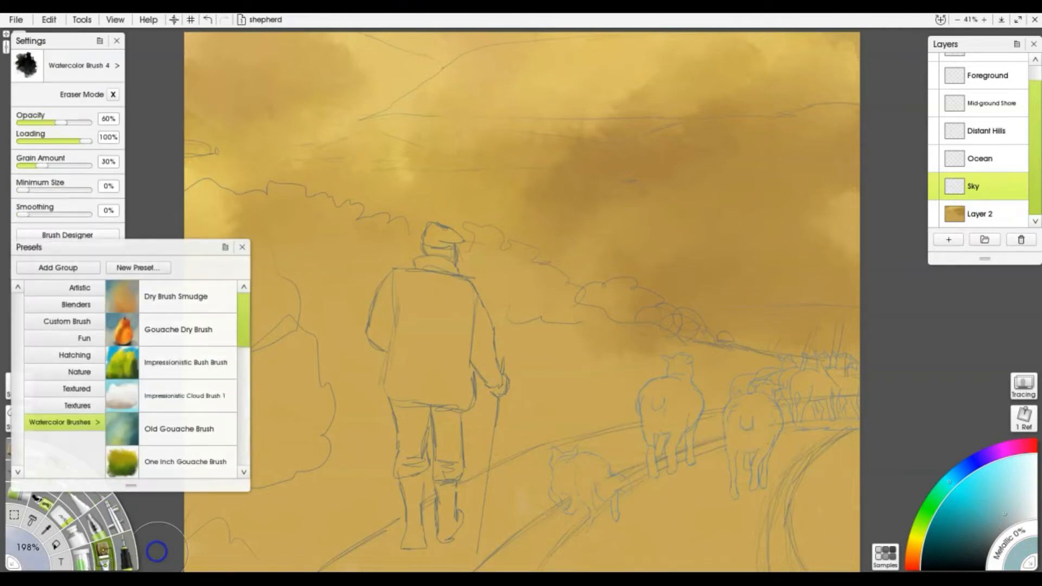
left_click(214, 403)
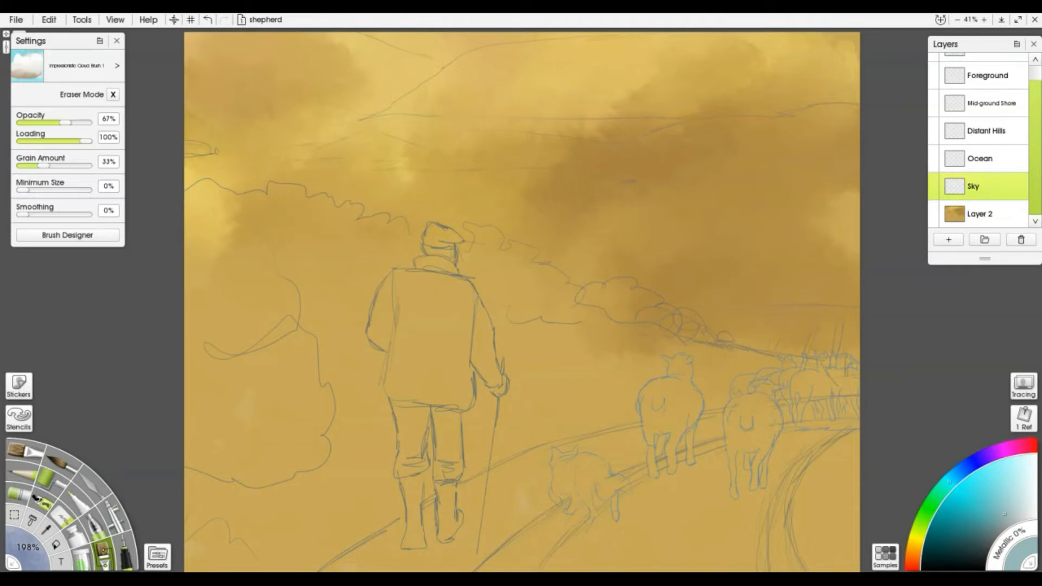
key("ctrl+z")
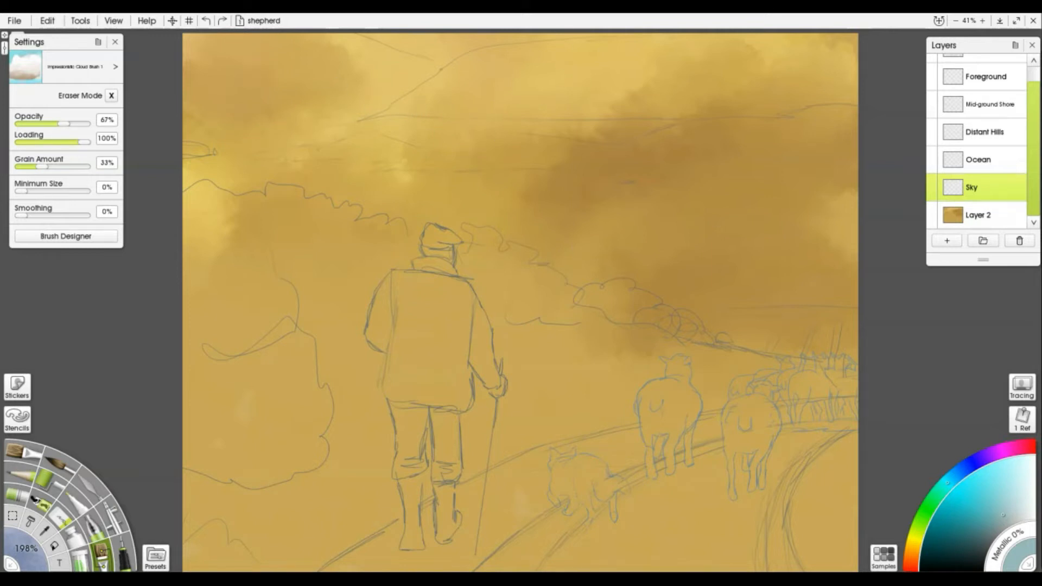
mouse_move(575, 67)
left_mouse_down()
mouse_move(601, 67)
mouse_move(649, 40)
mouse_move(706, 54)
mouse_move(458, 96)
mouse_move(398, 37)
mouse_move(543, 62)
mouse_move(528, 70)
mouse_move(553, 44)
mouse_move(593, 89)
mouse_move(818, 47)
mouse_move(831, 81)
mouse_move(800, 93)
left_mouse_up()
left_click(529, 57, "alt")
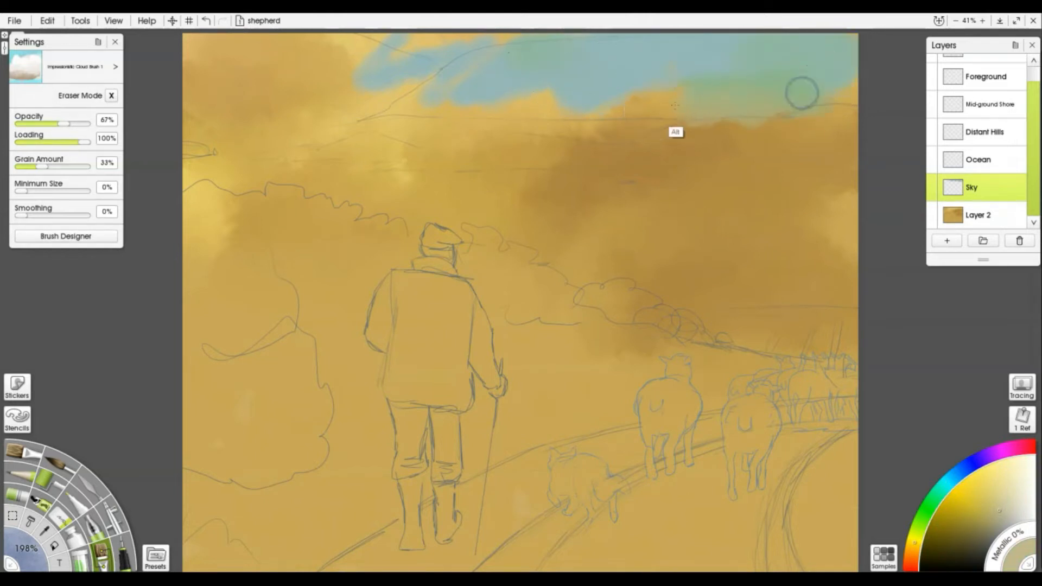
Sample a sky colour and a deeper blue, then cover the yellow band and cloud tops along the top
left_click(705, 107, "alt")
mouse_move(705, 106)
left_mouse_down()
mouse_move(544, 93)
mouse_move(441, 103)
mouse_move(450, 70)
mouse_move(414, 85)
mouse_move(294, 57)
mouse_move(305, 108)
mouse_move(231, 94)
mouse_move(197, 66)
mouse_move(178, 75)
mouse_move(202, 89)
mouse_move(206, 119)
mouse_move(411, 82)
mouse_move(253, 60)
mouse_move(277, 38)
mouse_move(154, 40)
left_mouse_up()
mouse_move(951, 482)
left_mouse_down()
mouse_move(942, 488)
mouse_move(955, 476)
left_mouse_up()
left_click(1005, 524)
mouse_move(561, 107)
left_mouse_down()
mouse_move(409, 56)
mouse_move(168, 67)
mouse_move(338, 61)
mouse_move(175, 84)
mouse_move(368, 61)
mouse_move(237, 110)
mouse_move(225, 87)
mouse_move(392, 46)
mouse_move(440, 67)
mouse_move(507, 73)
mouse_move(585, 57)
mouse_move(799, 64)
mouse_move(853, 95)
mouse_move(841, 96)
mouse_move(827, 94)
mouse_move(845, 43)
mouse_move(874, 38)
left_mouse_up()
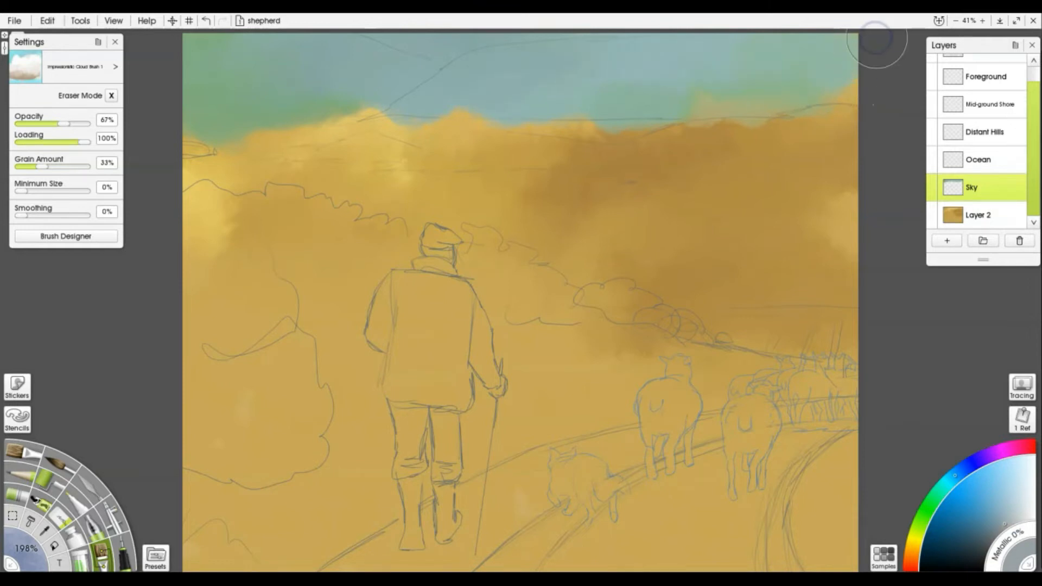
mouse_move(383, 109)
left_mouse_down()
mouse_move(358, 122)
mouse_move(195, 130)
left_mouse_up()
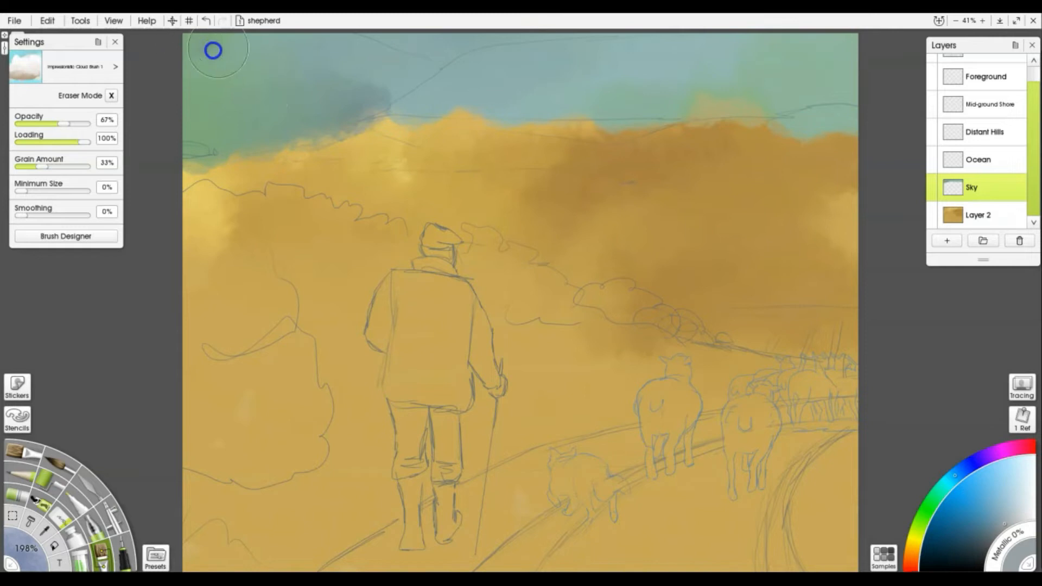
left_click_drag(433, 100, 575, 107)
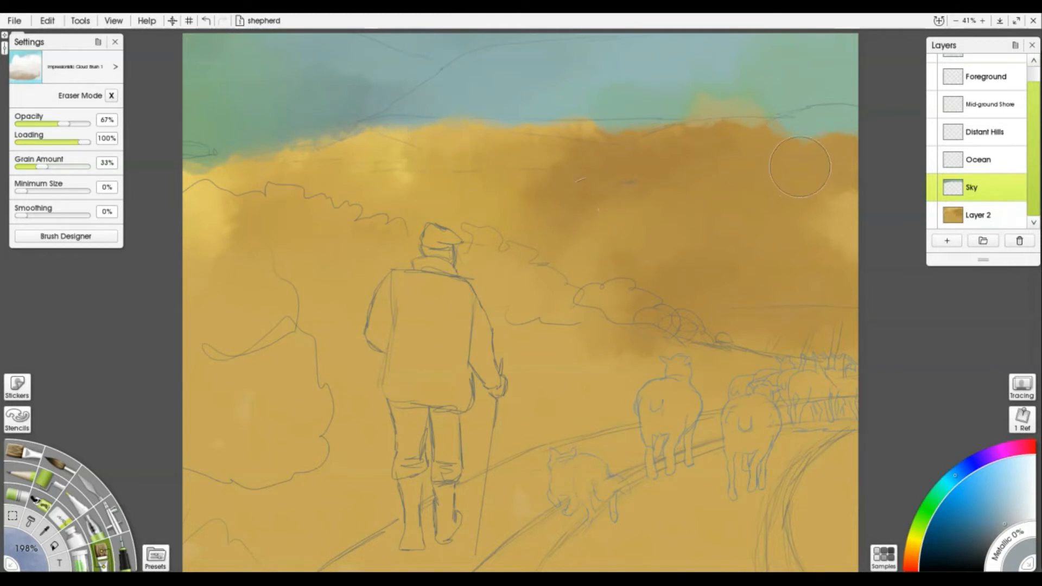
Cover the remaining yellow clouds and green tints with blue and a lighter cyan sky tone
mouse_move(832, 158)
left_mouse_down()
mouse_move(840, 219)
mouse_move(837, 144)
mouse_move(793, 148)
mouse_move(763, 178)
mouse_move(738, 160)
mouse_move(695, 201)
mouse_move(679, 129)
mouse_move(635, 140)
mouse_move(621, 288)
mouse_move(591, 132)
mouse_move(580, 203)
mouse_move(563, 151)
mouse_move(519, 251)
mouse_move(476, 205)
mouse_move(363, 179)
mouse_move(139, 210)
mouse_move(228, 217)
left_mouse_up()
mouse_move(298, 125)
left_mouse_down()
mouse_move(378, 115)
mouse_move(325, 125)
mouse_move(397, 128)
mouse_move(264, 141)
mouse_move(415, 122)
mouse_move(631, 124)
mouse_move(661, 104)
mouse_move(858, 103)
left_mouse_up()
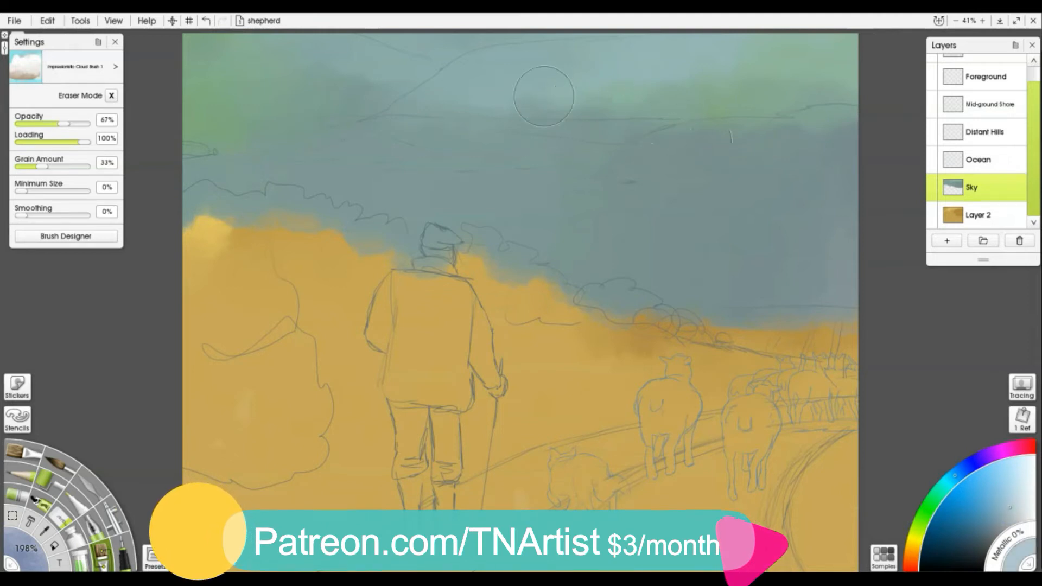
mouse_move(450, 62)
left_mouse_down()
mouse_move(435, 84)
mouse_move(415, 47)
mouse_move(555, 33)
mouse_move(335, 48)
mouse_move(429, 69)
mouse_move(548, 59)
mouse_move(408, 83)
mouse_move(392, 70)
mouse_move(335, 86)
mouse_move(502, 84)
mouse_move(543, 68)
mouse_move(550, 40)
mouse_move(503, 75)
mouse_move(422, 91)
left_mouse_up()
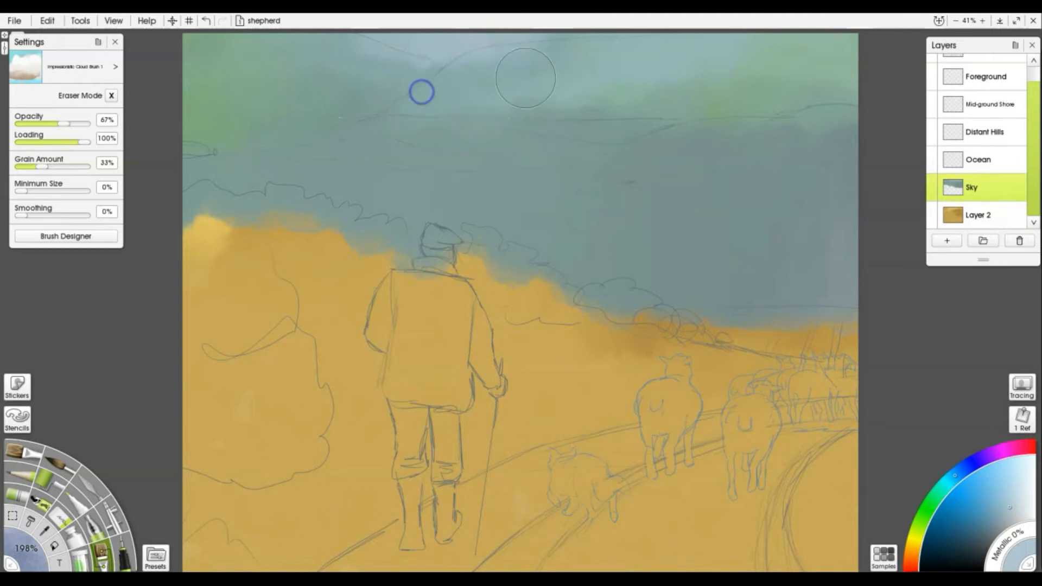
left_click(496, 98, "alt")
left_click_drag(517, 59, 860, 85)
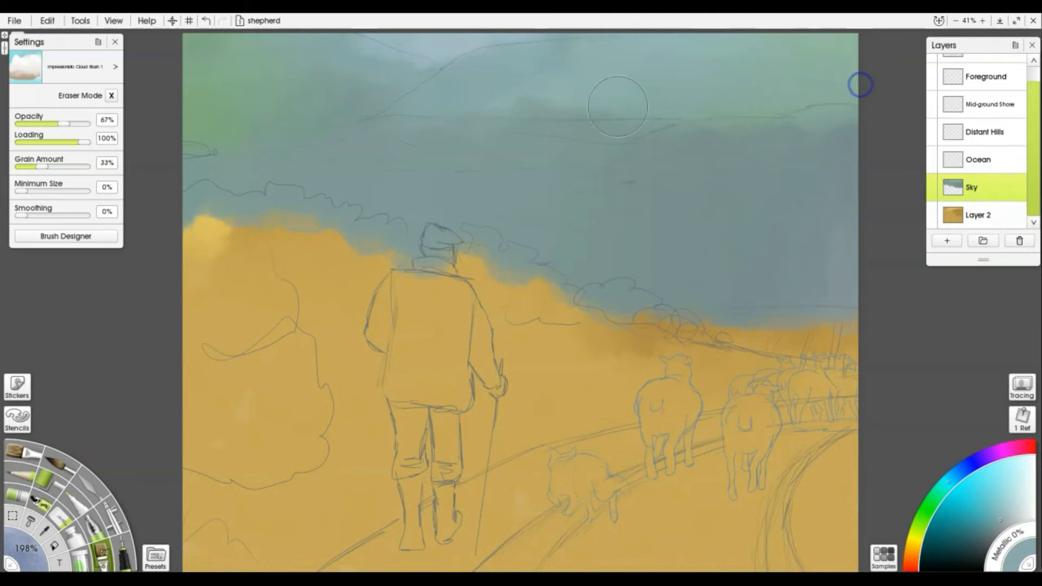
mouse_move(235, 96)
left_mouse_down()
mouse_move(196, 107)
mouse_move(203, 65)
mouse_move(184, 47)
left_mouse_up()
mouse_move(266, 84)
left_mouse_down()
mouse_move(255, 46)
mouse_move(279, 42)
mouse_move(167, 110)
left_mouse_up()
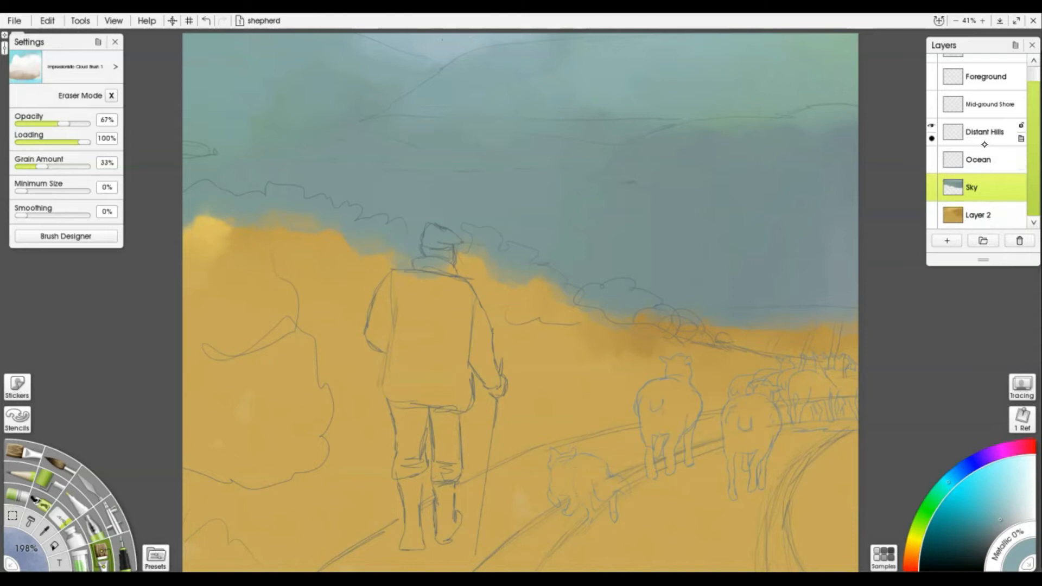
mouse_move(1035, 147)
left_mouse_down()
mouse_move(1036, 97)
mouse_move(1034, 158)
left_mouse_up()
scroll(1020, 135, "up", 3)
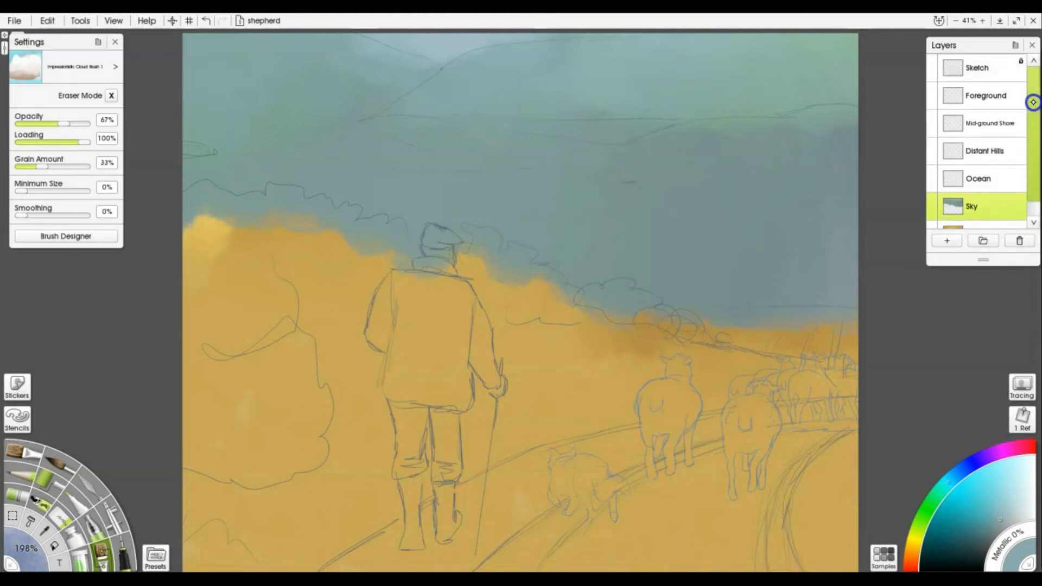
Set the Sketch layer's blend mode to Multiply
right_click(1021, 70)
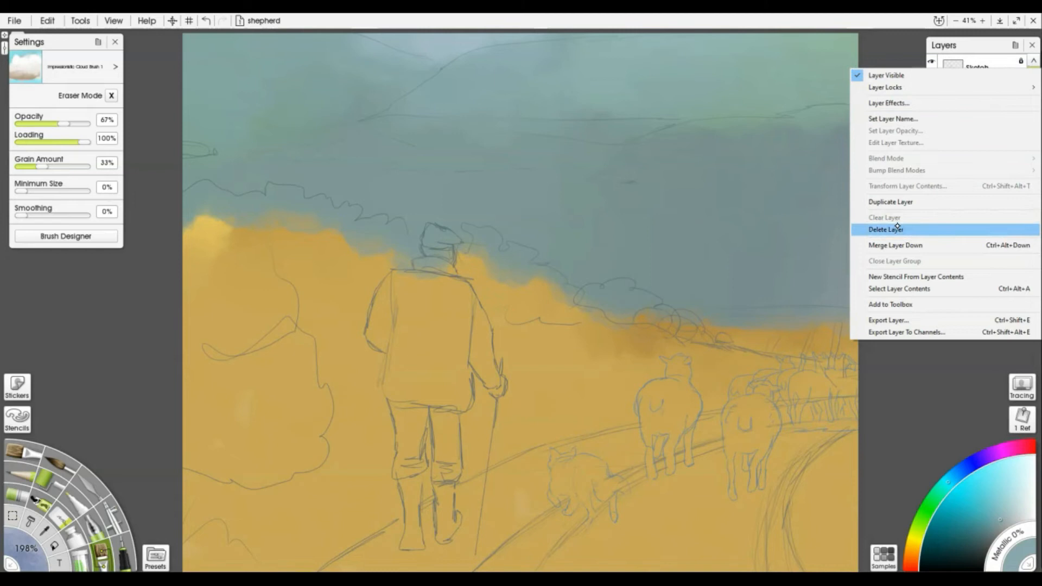
key("Escape")
left_click(1021, 62)
right_click(1019, 73)
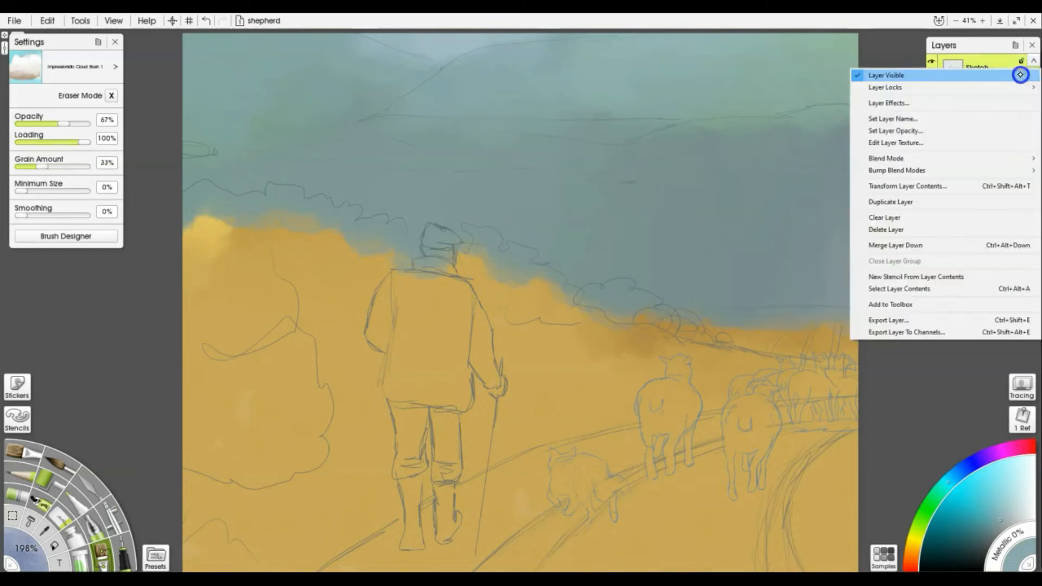
mouse_move(899, 158)
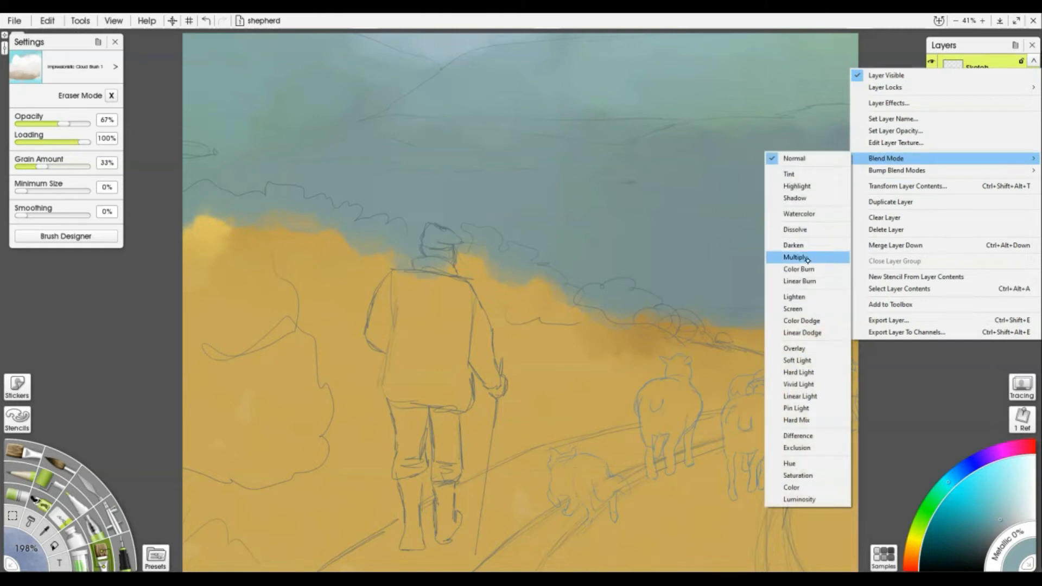
left_click(807, 259)
Lock the Sketch layer, confirm it can't be painted, and return to the Sky layer
left_click(1020, 74)
left_click(974, 60)
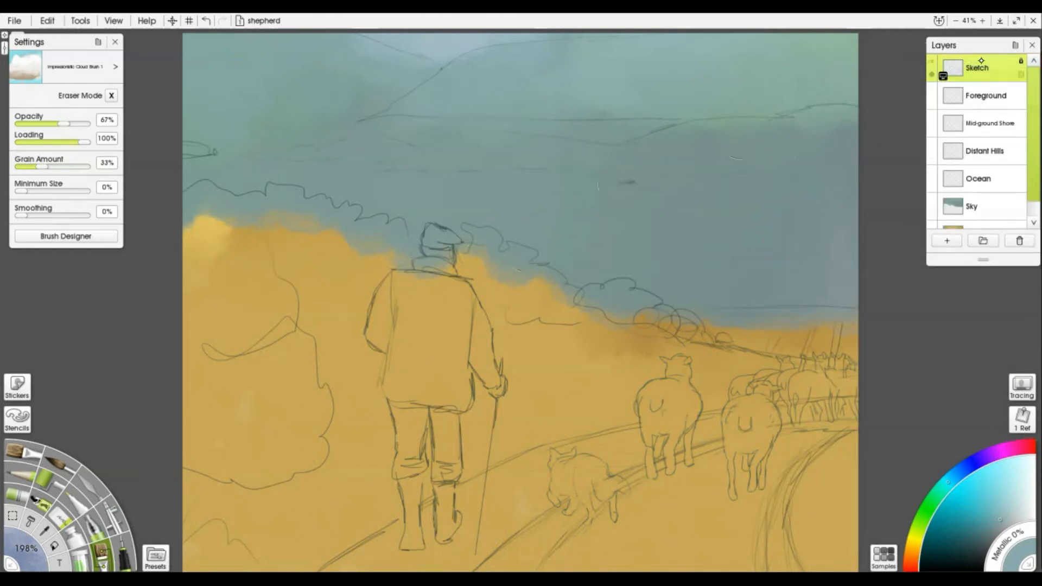
left_click(760, 120)
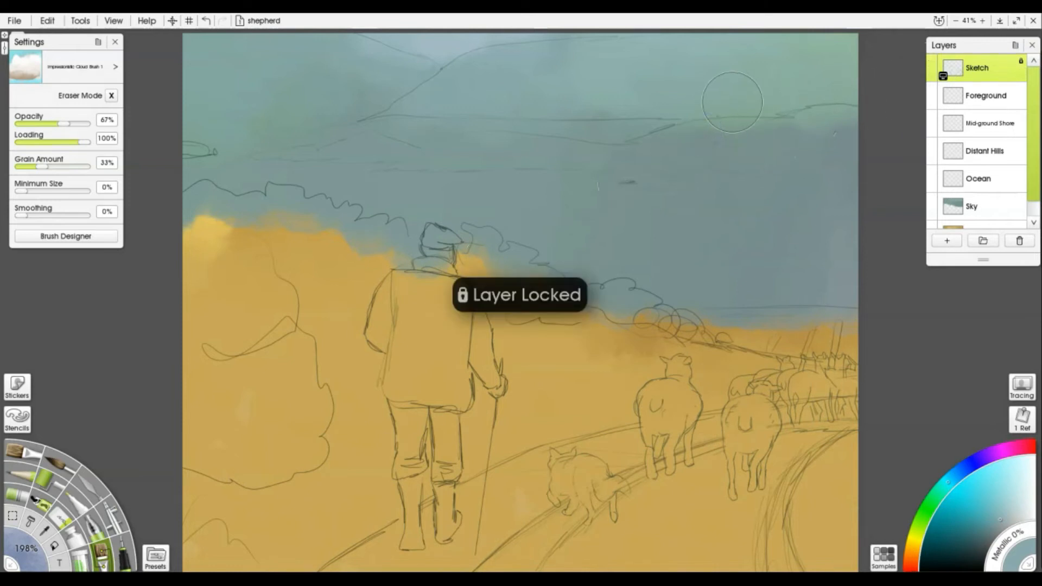
left_click(975, 206)
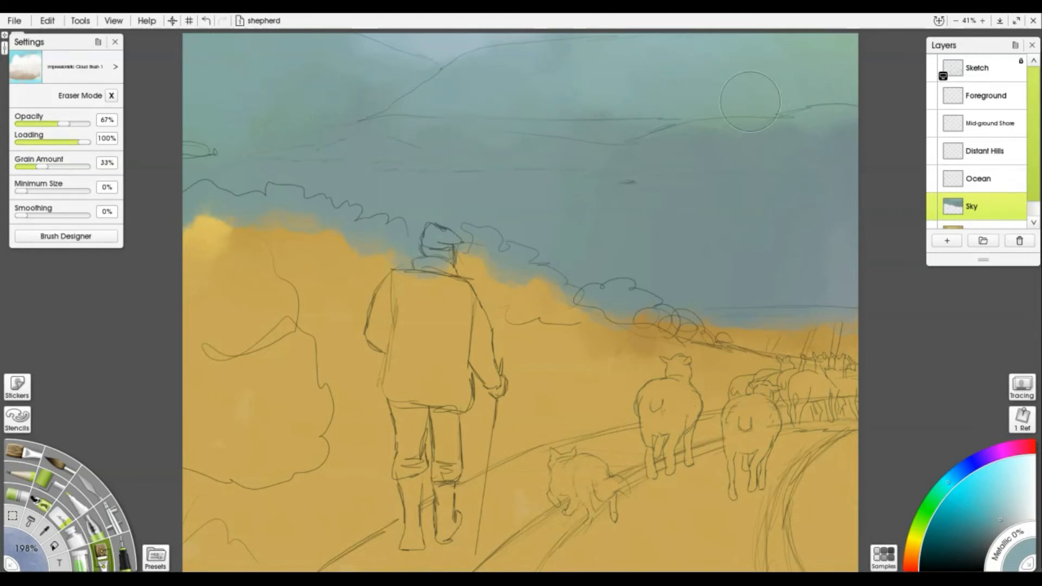
left_click(12, 516)
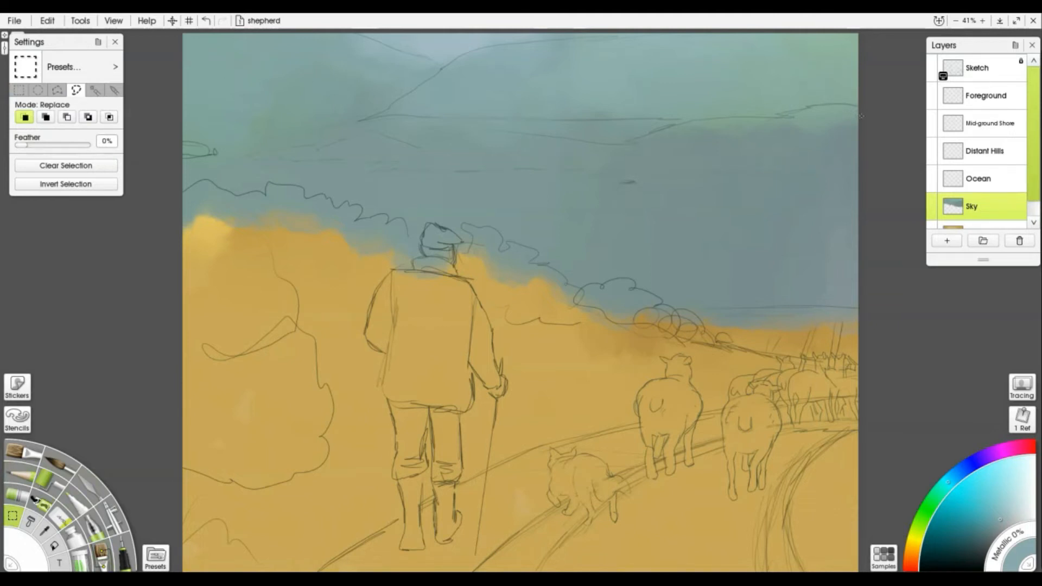
Lasso the hills band along the top, extending it left and past the top edge, on Distant Hills
mouse_move(858, 119)
left_mouse_down()
mouse_move(876, 81)
mouse_move(838, 32)
mouse_move(796, 28)
mouse_move(482, 46)
mouse_move(348, 123)
left_mouse_up()
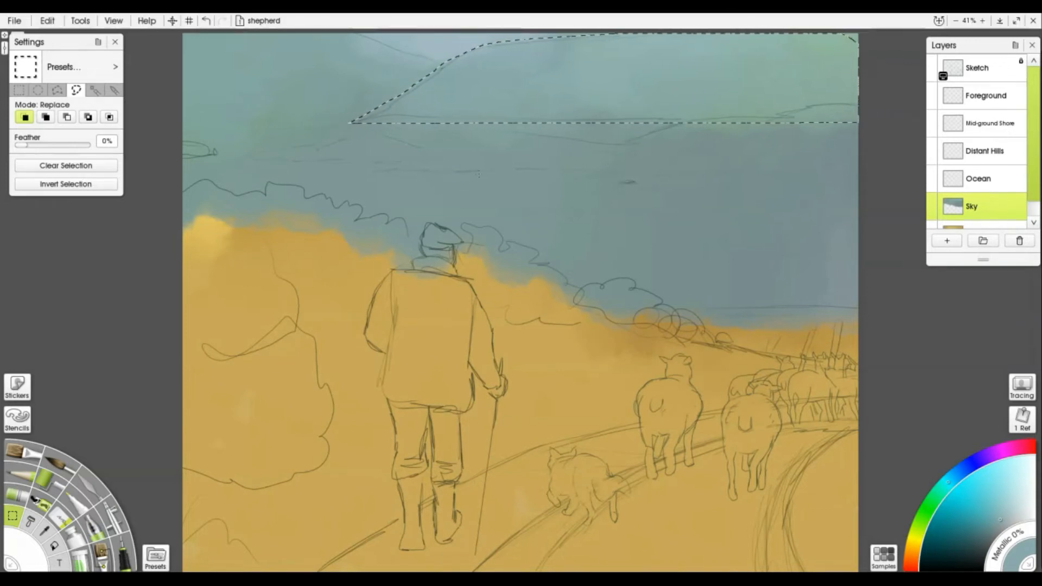
key("shift")
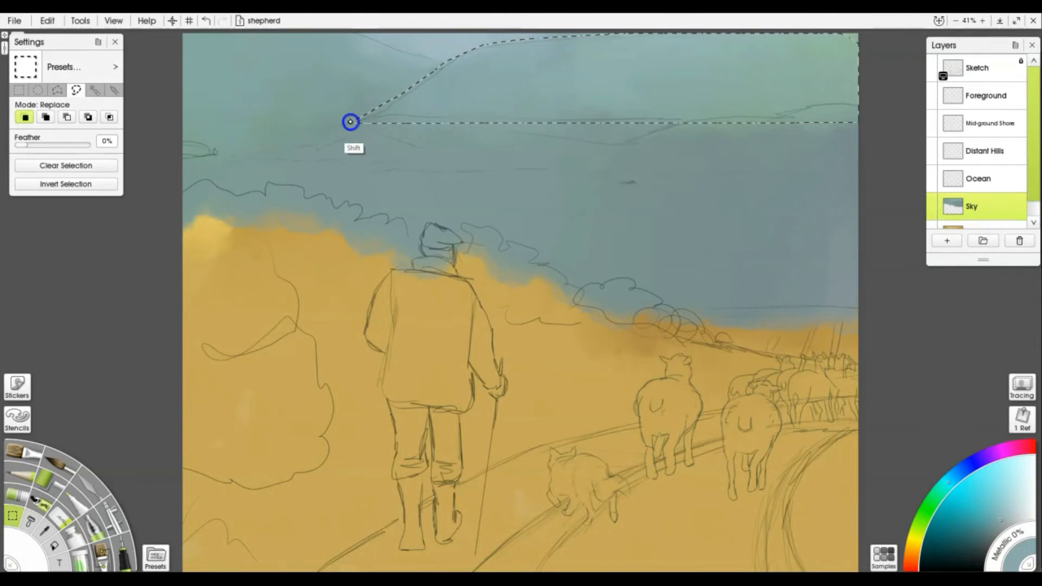
mouse_move(439, 61)
left_mouse_down()
mouse_move(379, 39)
mouse_move(186, 40)
mouse_move(147, 156)
left_mouse_up()
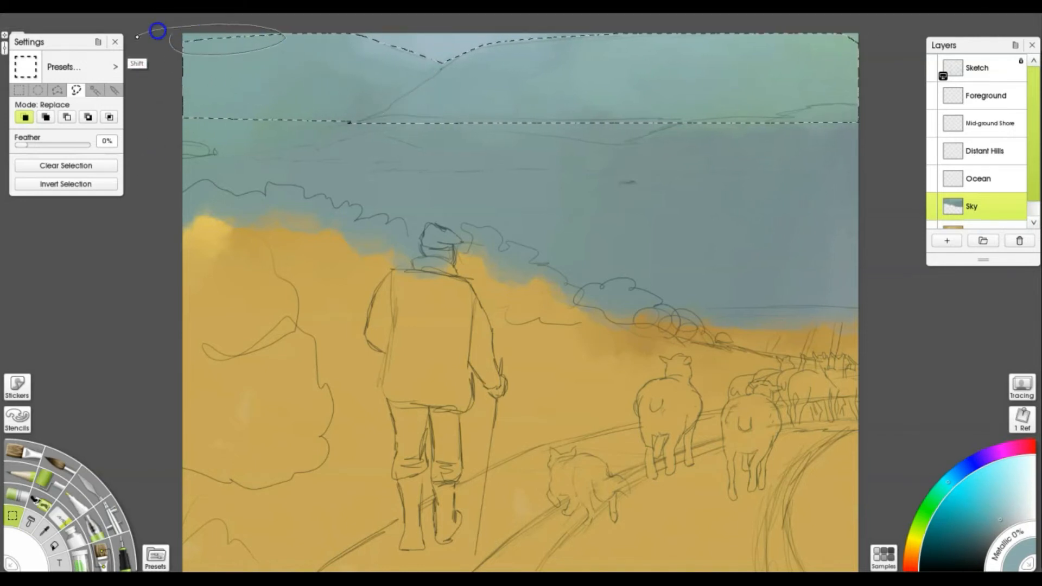
mouse_move(821, 42)
left_mouse_down()
mouse_move(859, 63)
mouse_move(868, 135)
left_mouse_up()
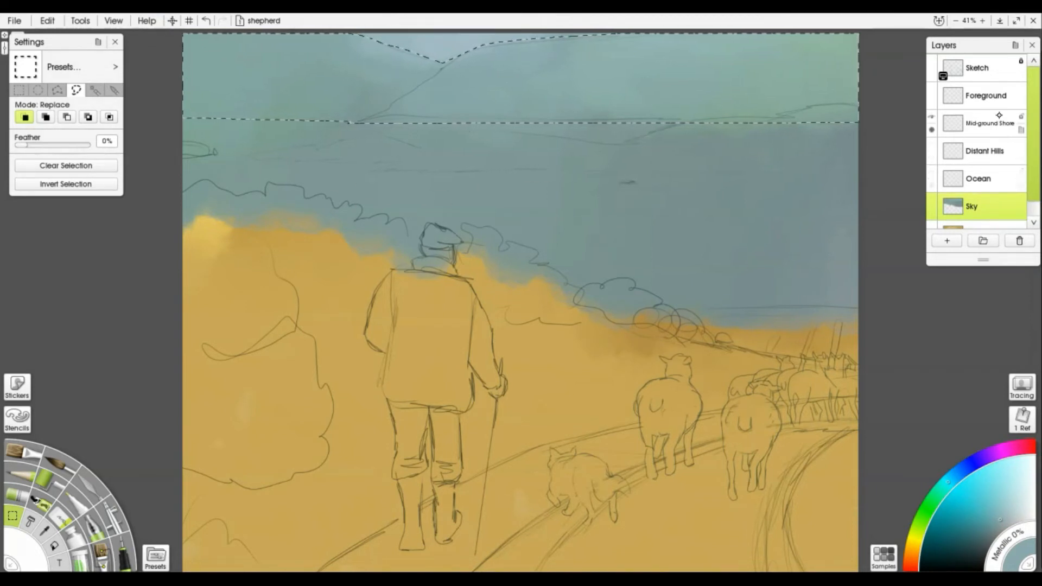
left_click(989, 156)
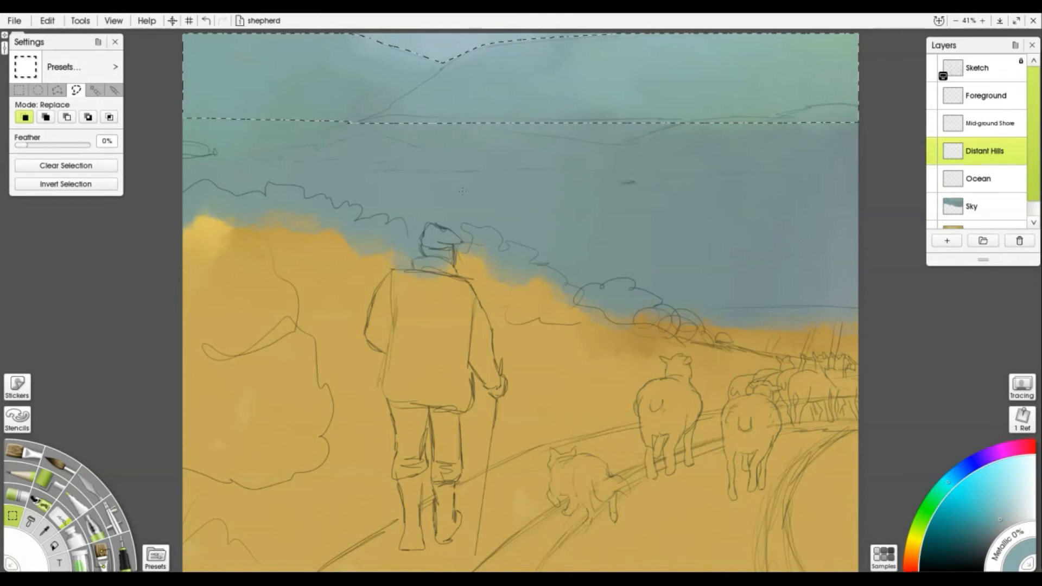
Paint the hills band a darker grey-blue sampled from the sky, then clear the selection
left_click(105, 551)
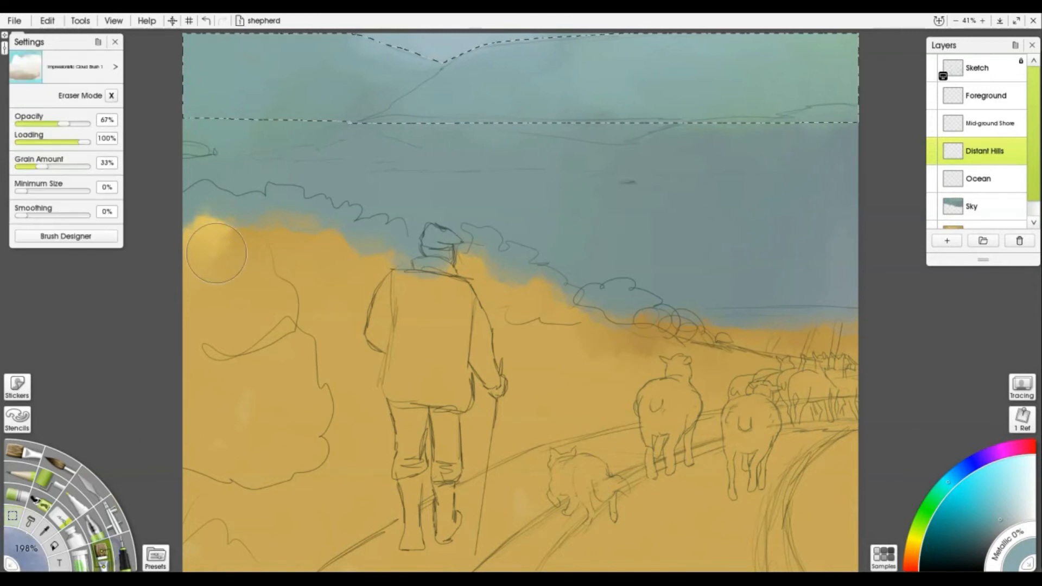
left_click(996, 528)
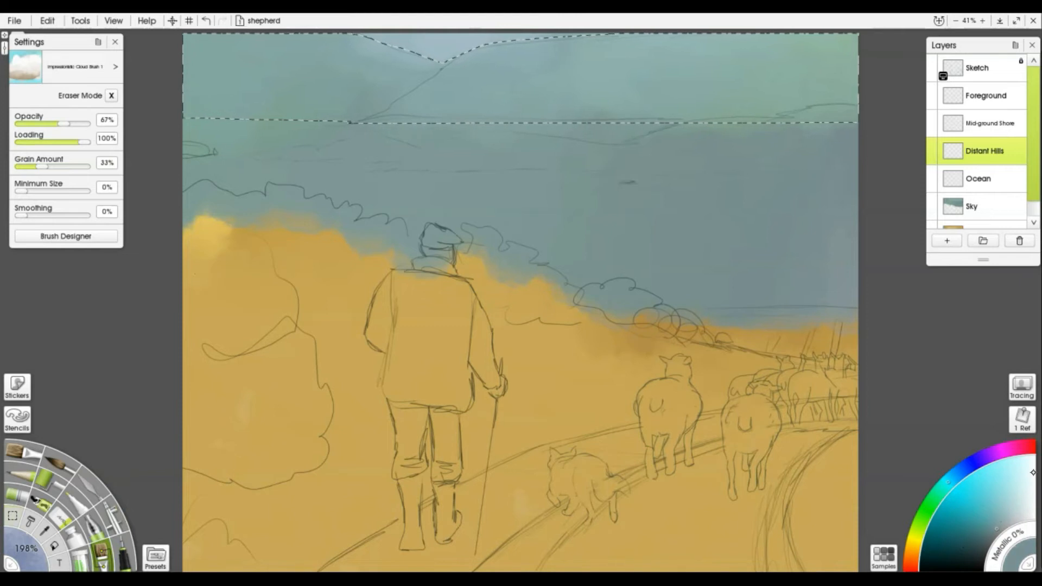
left_click(1005, 524)
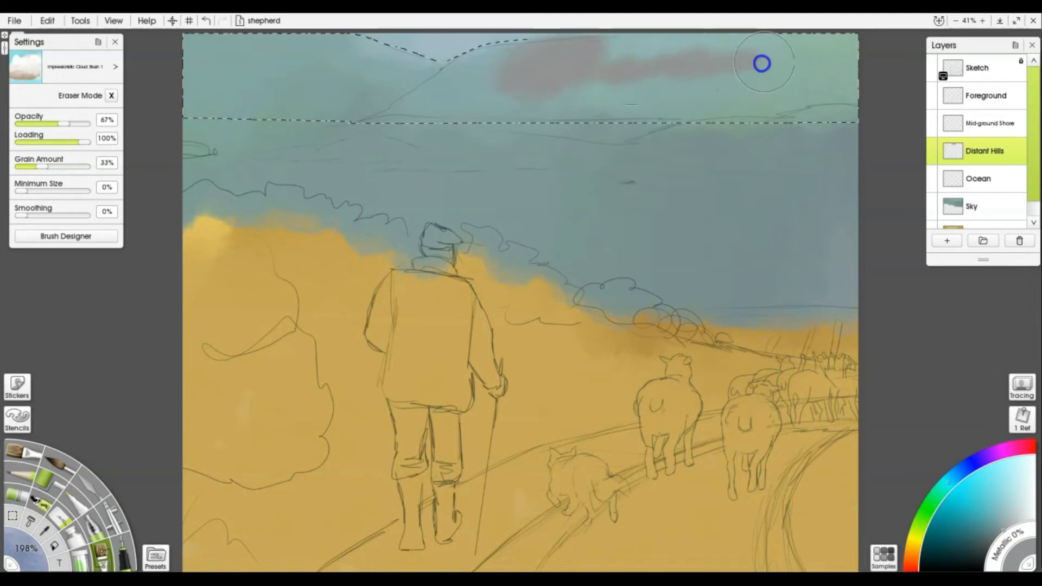
left_click(798, 143, "alt")
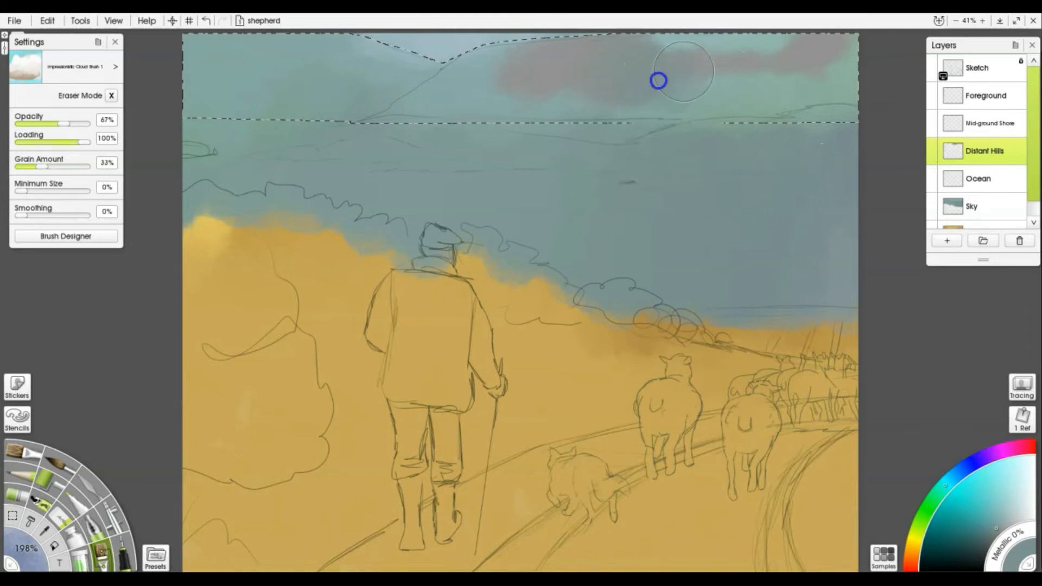
left_click(824, 116, "alt")
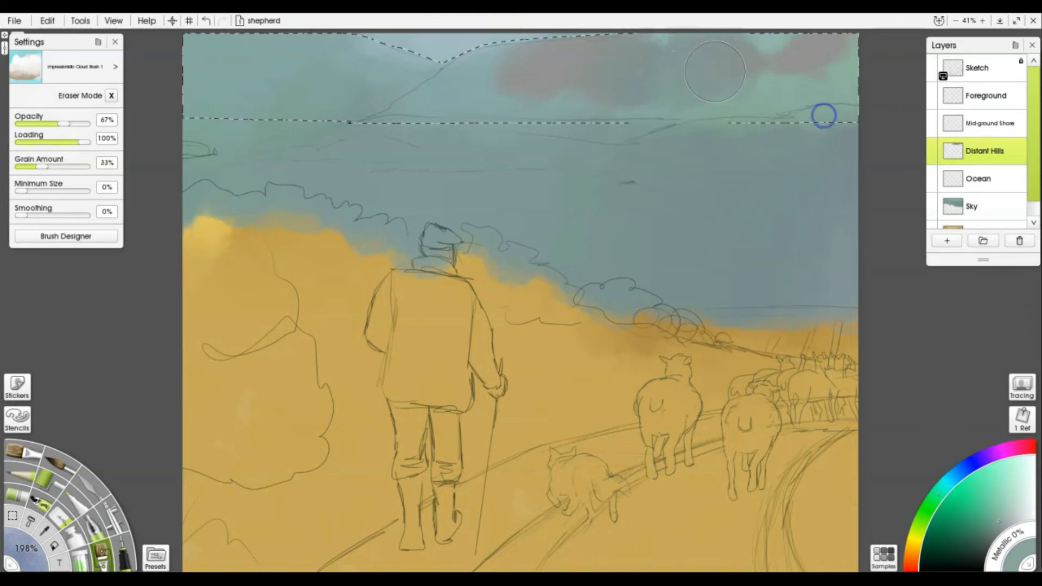
left_click(694, 76, "alt")
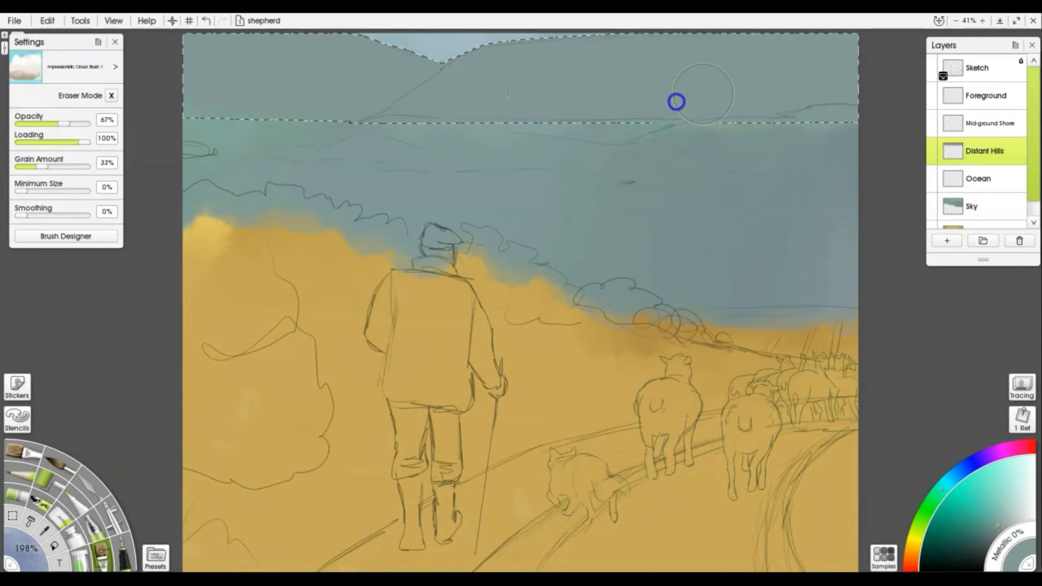
left_click(995, 533)
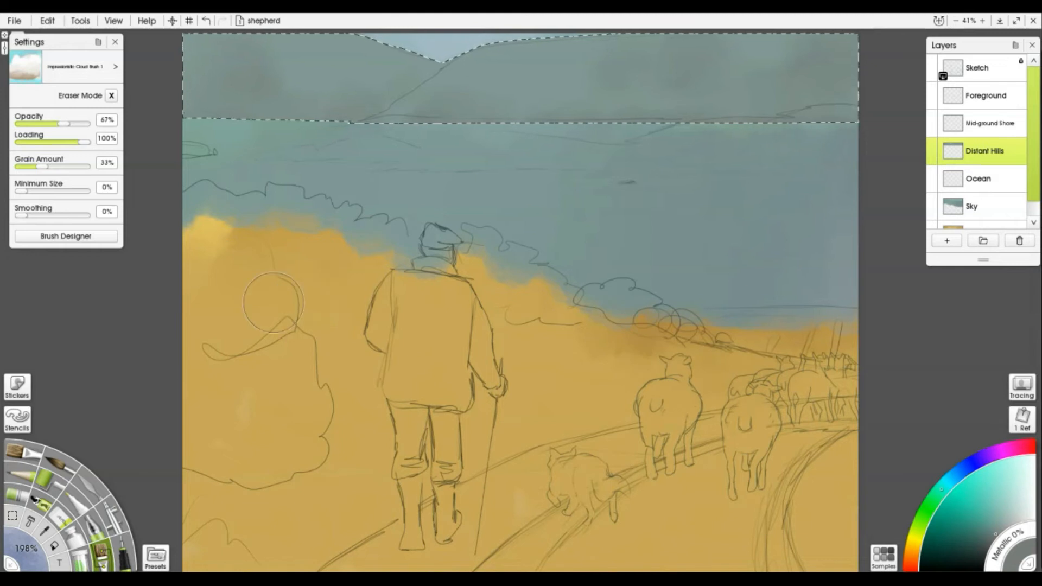
key("ctrl+d")
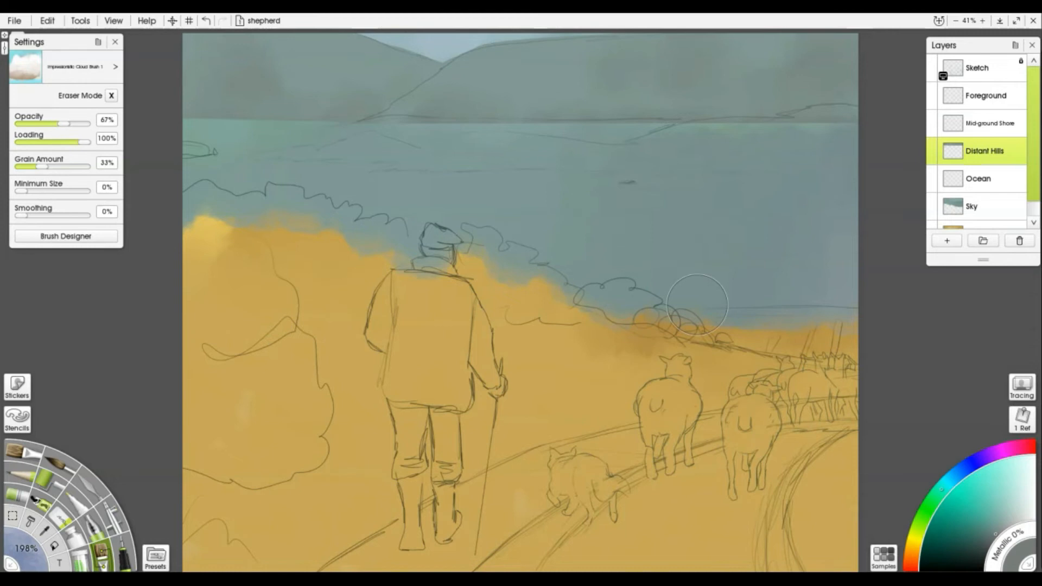
Make Mid-ground Shore the working layer and lasso the far shoreline strip below the hills
left_click(980, 126)
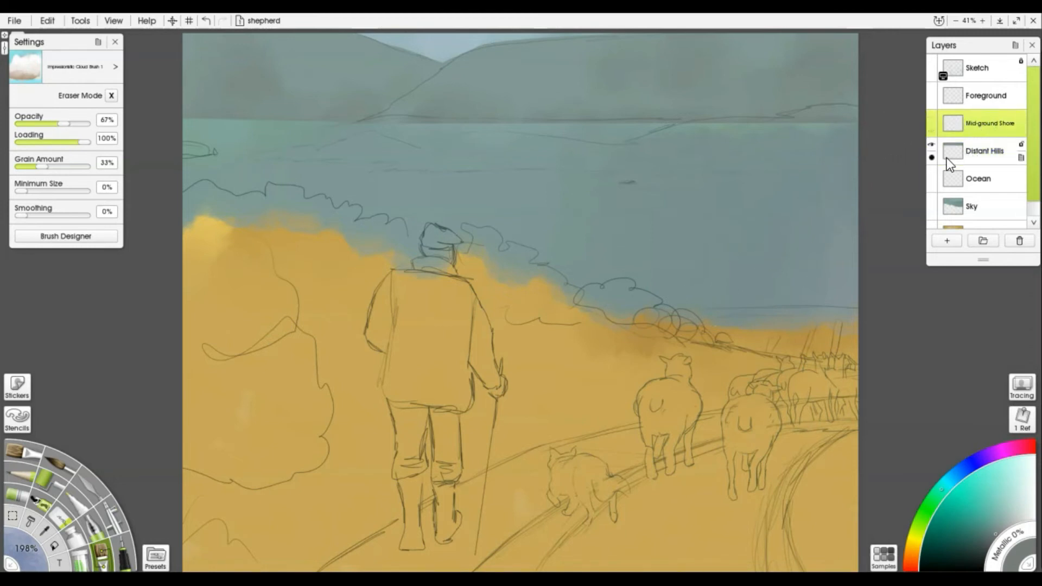
left_click(13, 515)
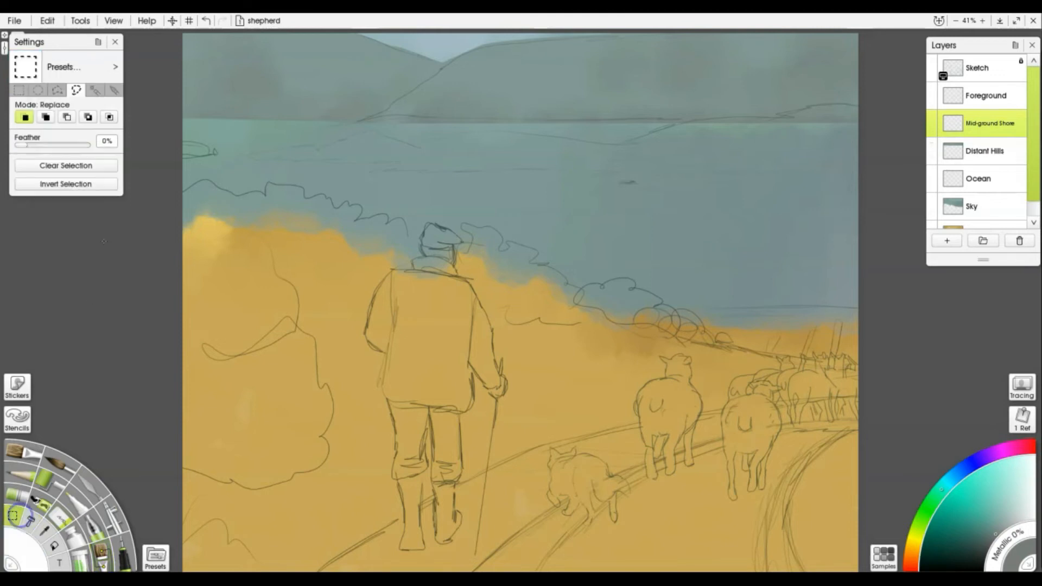
mouse_move(867, 110)
left_mouse_down()
mouse_move(820, 102)
mouse_move(566, 143)
mouse_move(370, 131)
mouse_move(238, 158)
mouse_move(442, 174)
mouse_move(877, 175)
mouse_move(885, 149)
mouse_move(875, 119)
left_mouse_up()
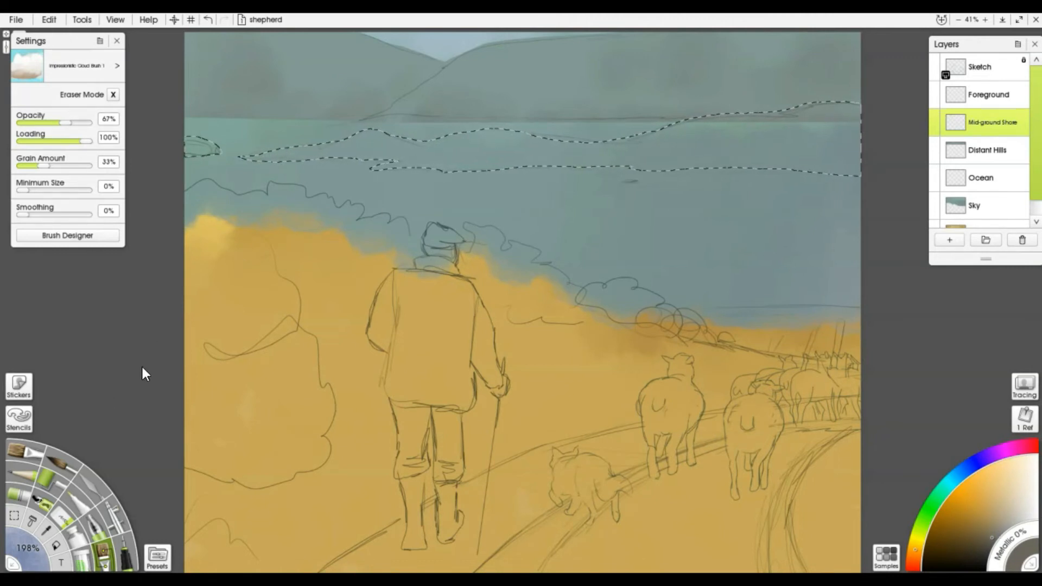
left_click(69, 66)
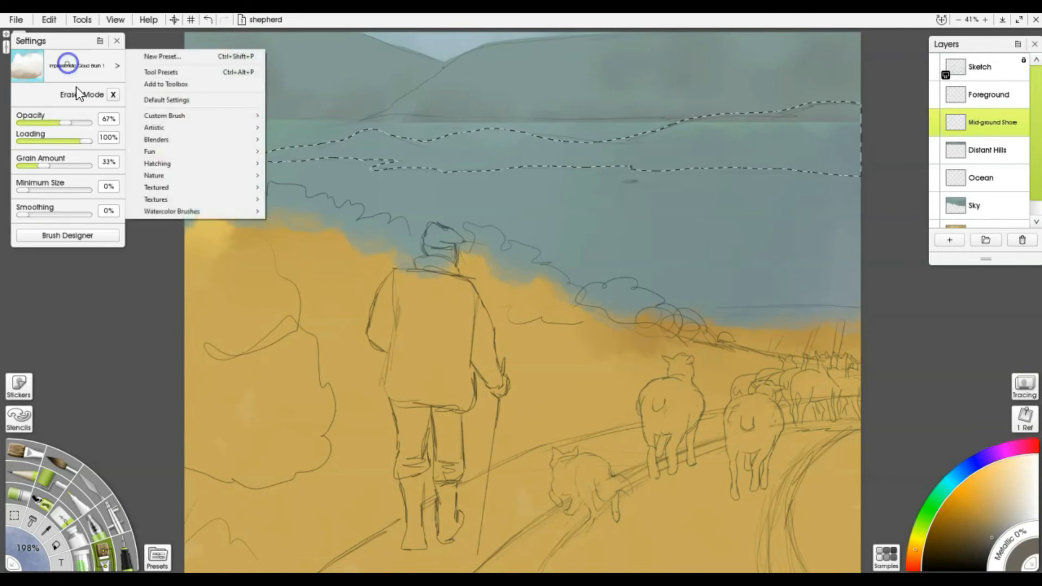
Fill the far shore selection with brown, smoothing its top edge and both ends
mouse_move(626, 138)
left_mouse_down()
mouse_move(672, 154)
mouse_move(800, 130)
mouse_move(861, 157)
mouse_move(610, 168)
mouse_move(397, 140)
mouse_move(211, 140)
mouse_move(165, 190)
left_mouse_up()
left_click_drag(347, 136, 525, 137)
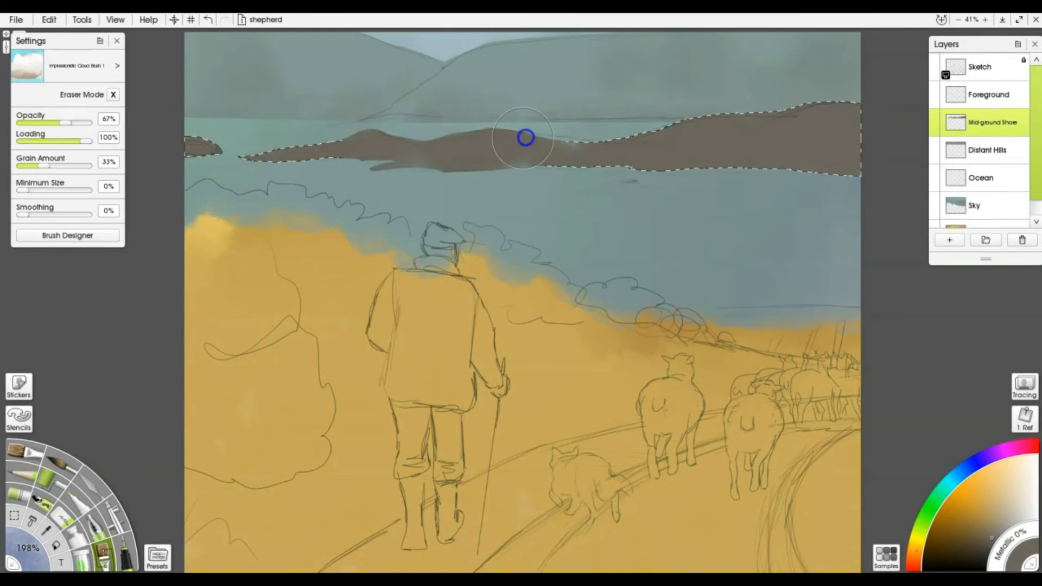
mouse_move(735, 135)
left_mouse_down()
mouse_move(865, 126)
mouse_move(865, 158)
mouse_move(833, 98)
left_mouse_up()
left_click_drag(393, 129, 240, 163)
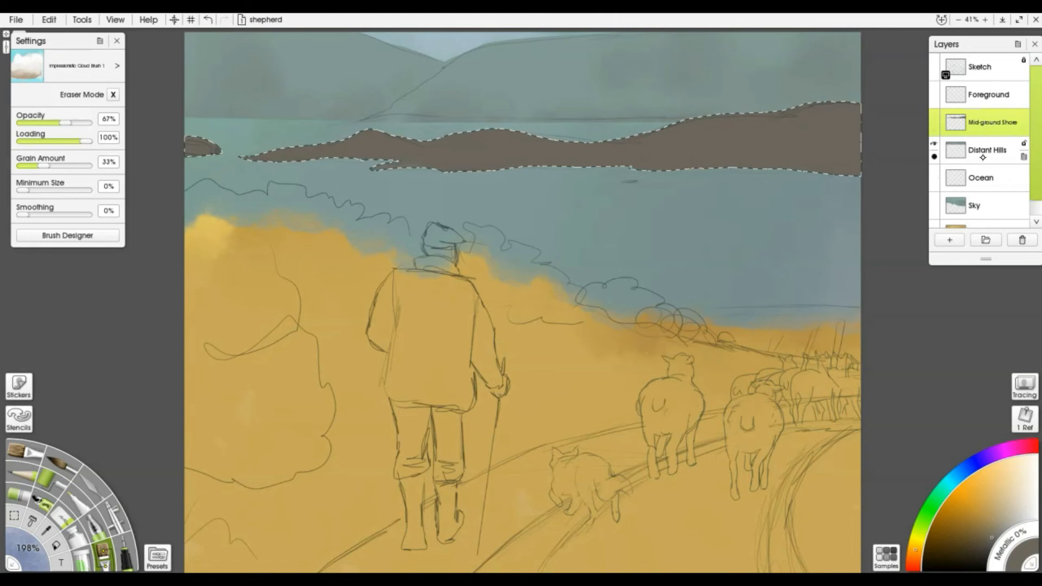
On the Ocean layer, sample the sea colour, deselect, and brush pale strokes along the shoreline
left_click(981, 179)
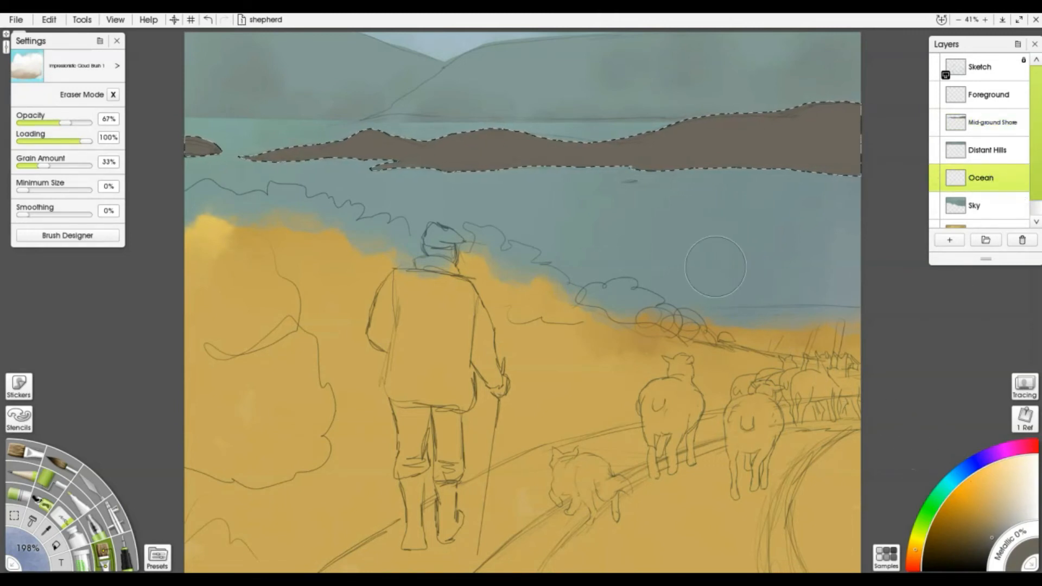
key("alt")
left_click(756, 251, "alt")
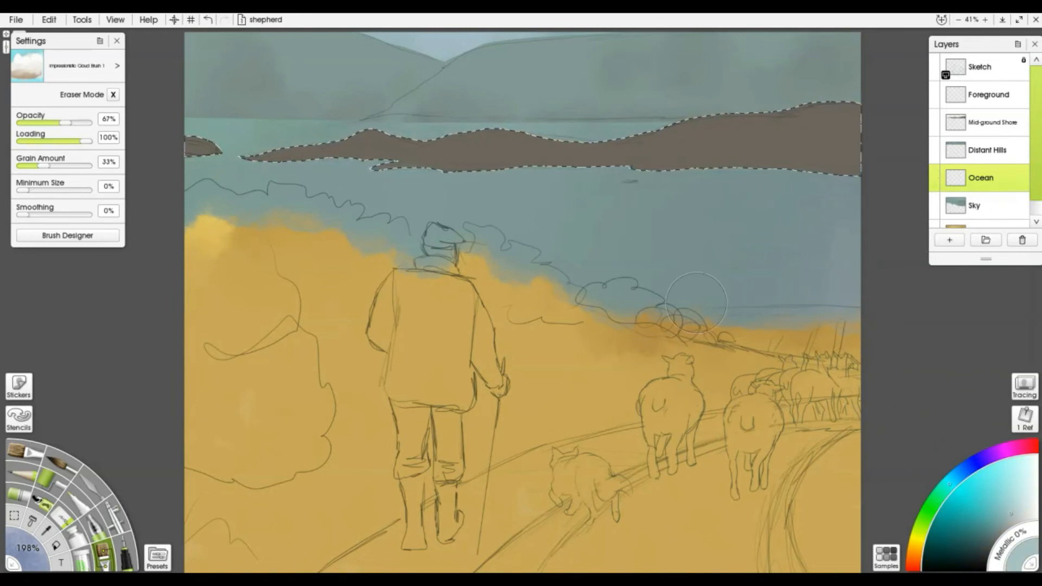
key("ctrl+d")
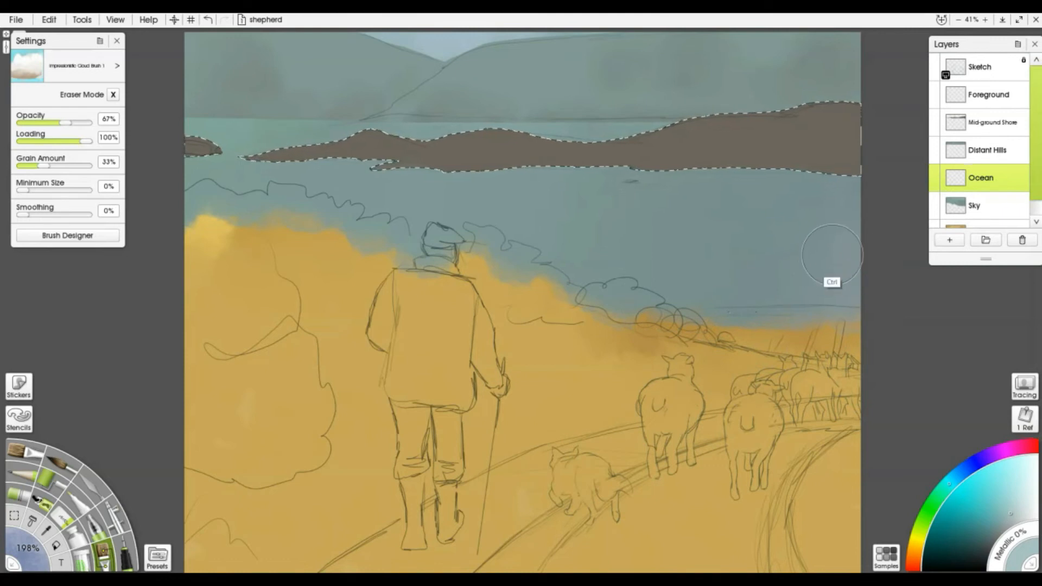
mouse_move(689, 291)
left_mouse_down()
mouse_move(810, 282)
mouse_move(682, 299)
mouse_move(841, 280)
mouse_move(824, 264)
mouse_move(650, 274)
mouse_move(761, 257)
mouse_move(684, 267)
left_mouse_up()
left_click_drag(843, 293, 552, 276)
mouse_move(794, 223)
left_mouse_down()
mouse_move(798, 249)
mouse_move(694, 237)
mouse_move(840, 231)
mouse_move(844, 204)
mouse_move(834, 200)
mouse_move(861, 199)
mouse_move(631, 198)
mouse_move(625, 237)
mouse_move(602, 240)
mouse_move(548, 233)
mouse_move(600, 217)
mouse_move(575, 203)
mouse_move(603, 189)
mouse_move(507, 196)
mouse_move(587, 231)
mouse_move(558, 243)
mouse_move(652, 267)
mouse_move(801, 263)
mouse_move(555, 241)
mouse_move(606, 227)
mouse_move(572, 209)
mouse_move(367, 209)
left_mouse_up()
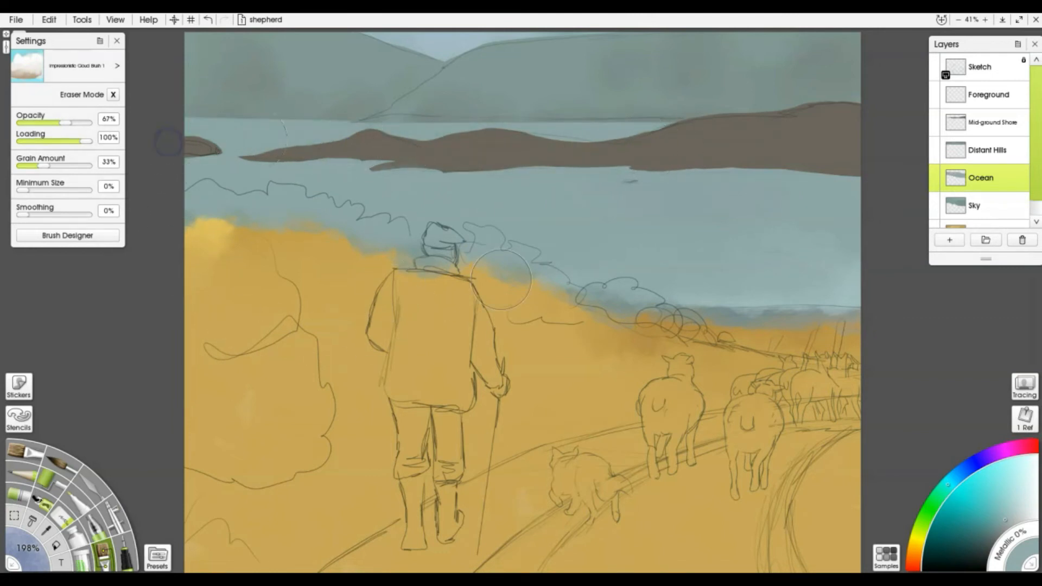
Soften the sea's shoreline edge and add a small darker mark on the water
mouse_move(838, 298)
left_mouse_down()
mouse_move(868, 311)
mouse_move(719, 317)
left_mouse_up()
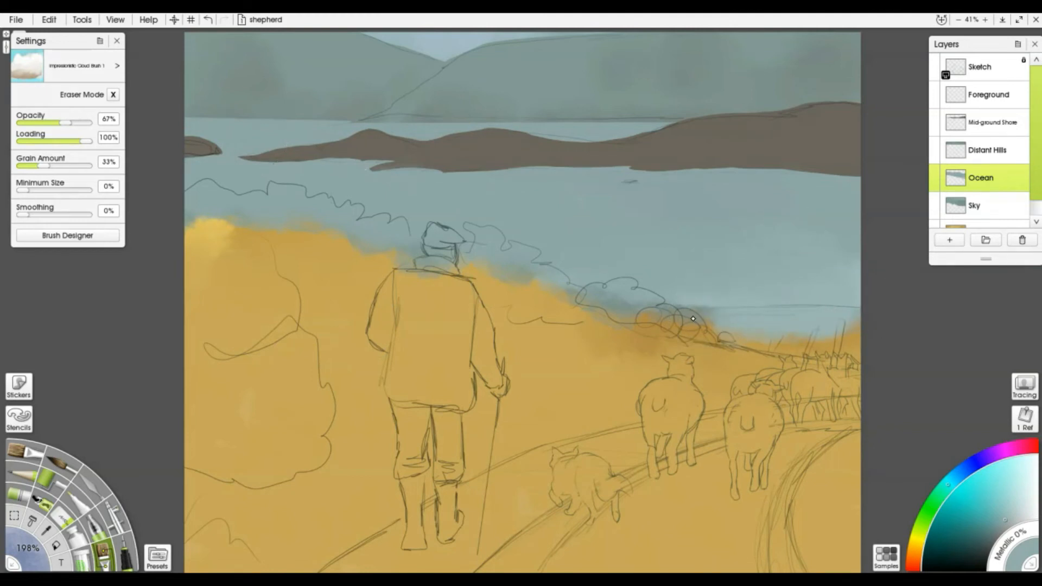
key("super")
key("super")
left_click(698, 311, "alt")
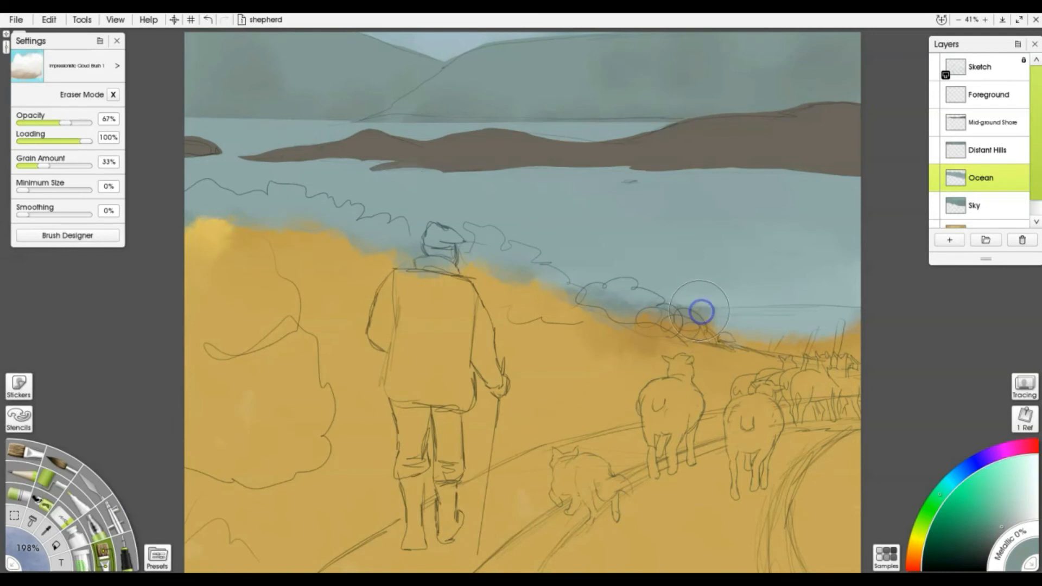
left_click(802, 282)
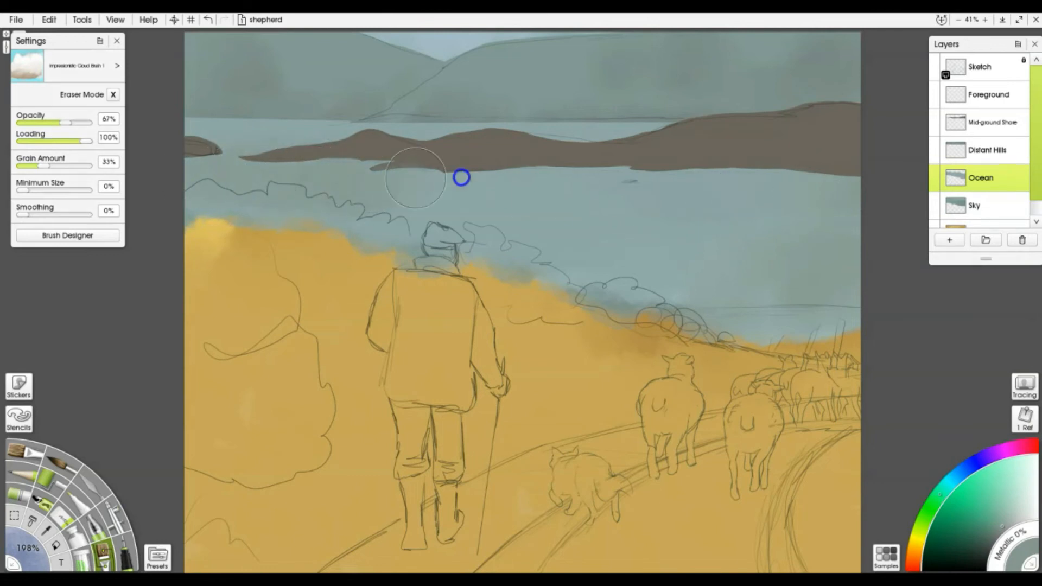
Try seagull marks in the sky, undo them, and make Foreground the active layer
left_click_drag(627, 105, 637, 100)
left_click_drag(650, 100, 663, 105)
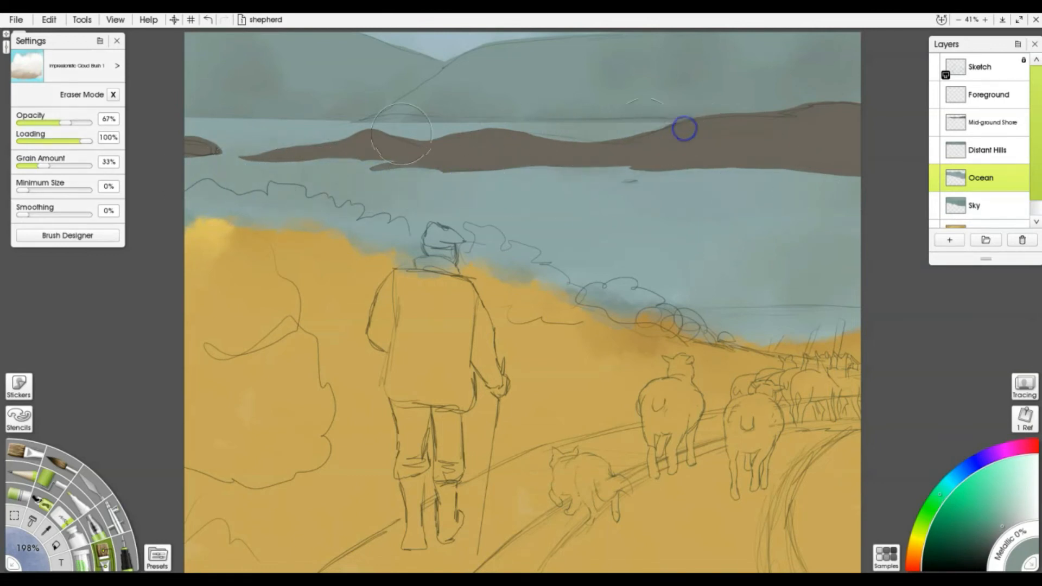
left_click_drag(317, 104, 338, 103)
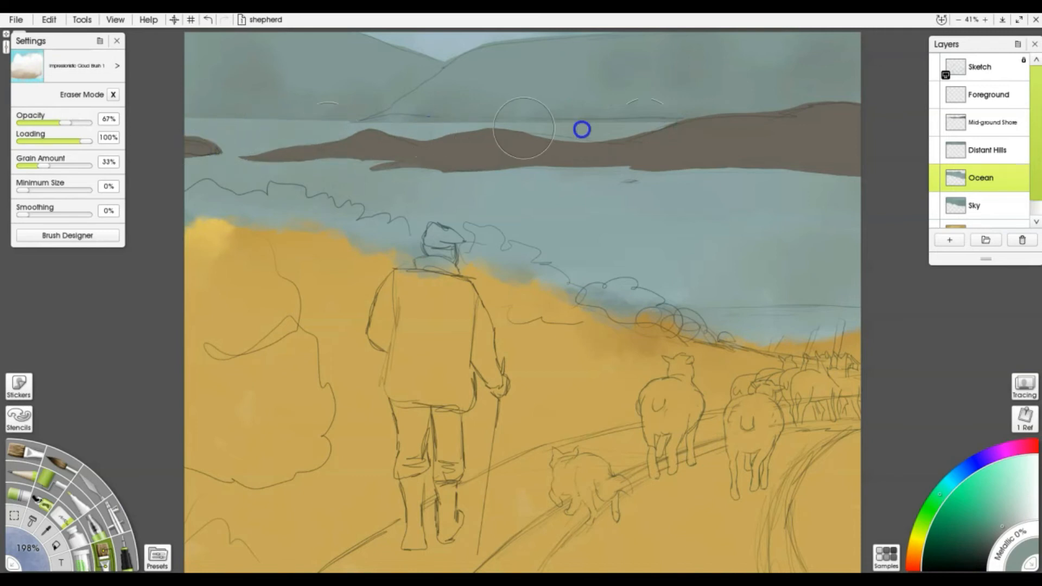
key("ctrl+z")
key("ctrl+z")
key("ctrl+z")
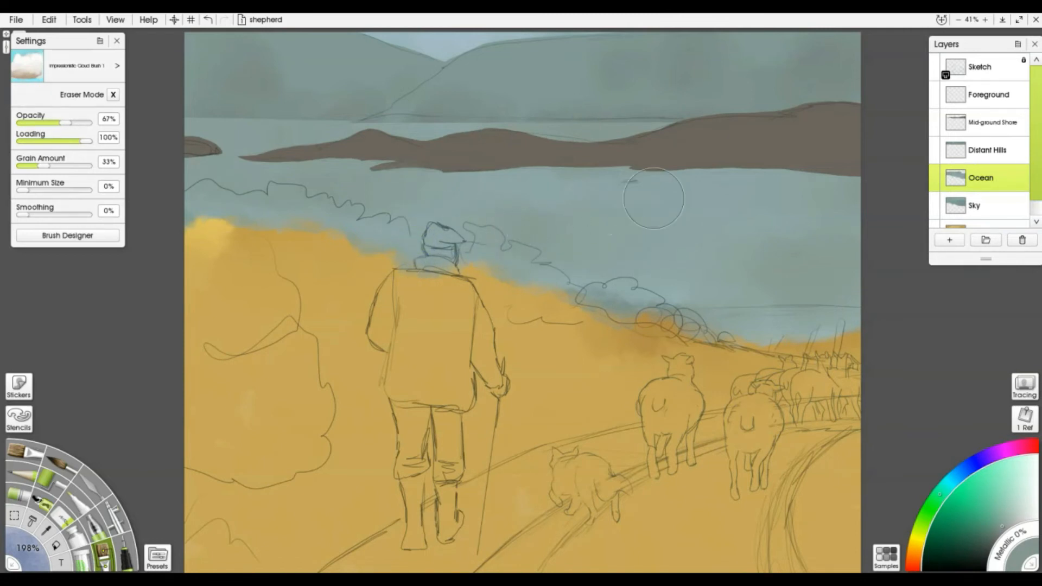
left_click(987, 95)
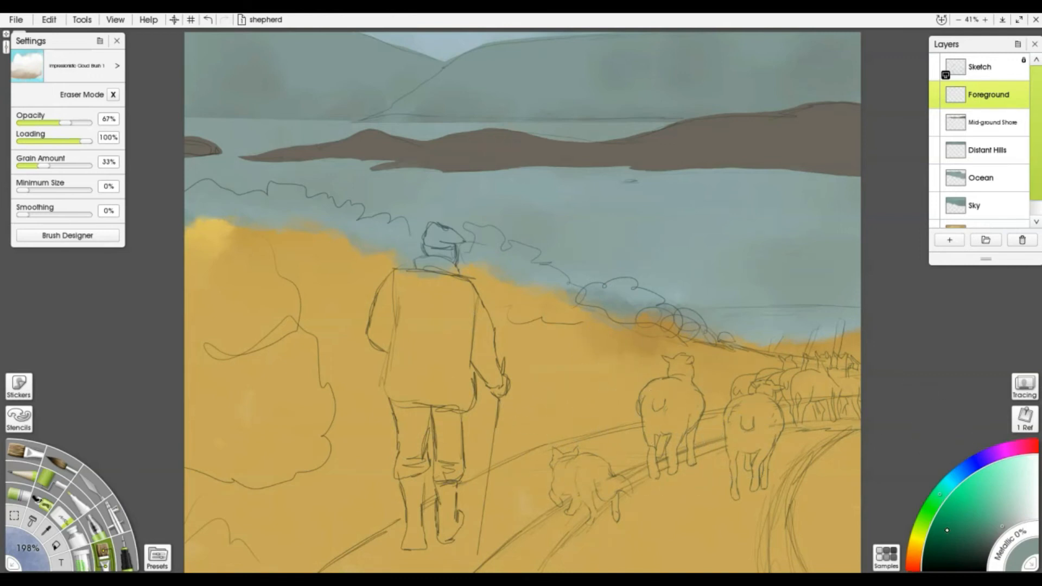
Pick a deep dark green and paint bushes over the shepherd and across the foreground
left_click_drag(937, 510, 943, 534)
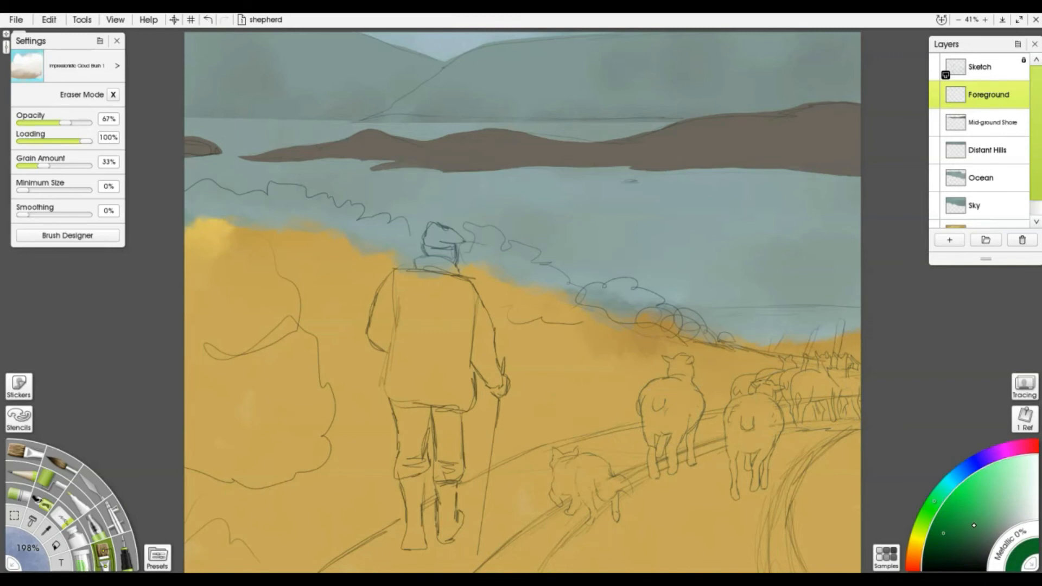
left_click_drag(962, 532, 963, 541)
mouse_move(294, 428)
left_mouse_down()
mouse_move(322, 380)
mouse_move(372, 387)
mouse_move(426, 414)
mouse_move(365, 288)
mouse_move(387, 258)
mouse_move(354, 282)
mouse_move(347, 254)
mouse_move(346, 272)
mouse_move(304, 269)
mouse_move(253, 296)
mouse_move(218, 245)
mouse_move(204, 305)
mouse_move(351, 402)
mouse_move(549, 402)
mouse_move(631, 375)
mouse_move(811, 382)
mouse_move(708, 386)
mouse_move(682, 377)
mouse_move(640, 329)
mouse_move(668, 341)
mouse_move(674, 355)
mouse_move(612, 313)
mouse_move(589, 327)
mouse_move(521, 295)
mouse_move(493, 295)
mouse_move(489, 272)
mouse_move(435, 280)
mouse_move(486, 375)
mouse_move(566, 368)
mouse_move(459, 353)
mouse_move(339, 249)
mouse_move(354, 230)
mouse_move(337, 246)
mouse_move(290, 228)
mouse_move(286, 252)
mouse_move(208, 251)
mouse_move(195, 230)
mouse_move(255, 312)
mouse_move(244, 414)
mouse_move(176, 447)
mouse_move(286, 471)
mouse_move(198, 556)
mouse_move(331, 485)
mouse_move(318, 490)
mouse_move(368, 483)
mouse_move(478, 433)
mouse_move(317, 521)
mouse_move(490, 426)
mouse_move(356, 432)
mouse_move(255, 471)
mouse_move(184, 391)
mouse_move(315, 334)
left_mouse_up()
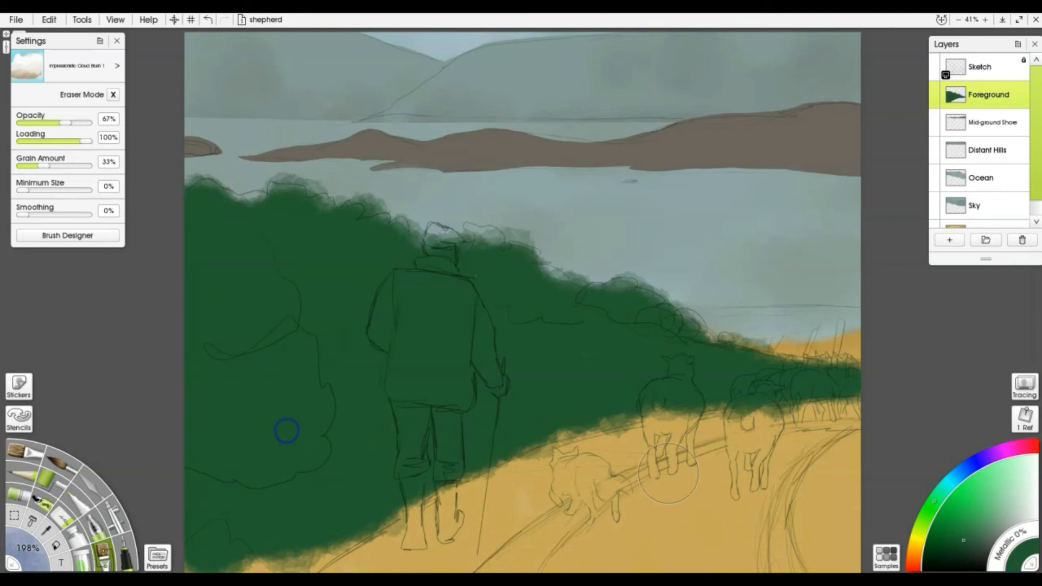
mouse_move(325, 429)
left_mouse_down()
mouse_move(267, 481)
mouse_move(256, 442)
mouse_move(281, 493)
mouse_move(288, 349)
mouse_move(214, 328)
mouse_move(228, 289)
mouse_move(281, 331)
mouse_move(269, 405)
mouse_move(217, 416)
mouse_move(209, 269)
mouse_move(294, 213)
mouse_move(279, 260)
mouse_move(319, 271)
mouse_move(335, 343)
mouse_move(593, 380)
mouse_move(631, 353)
left_mouse_up()
mouse_move(575, 394)
left_mouse_down()
mouse_move(728, 373)
mouse_move(847, 375)
left_mouse_up()
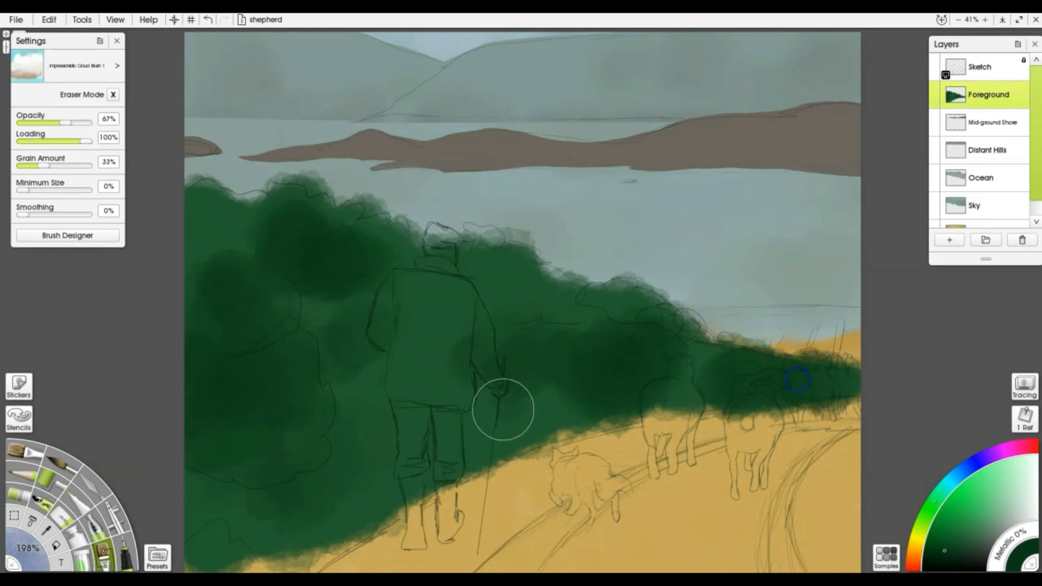
mouse_move(417, 471)
left_mouse_down()
mouse_move(289, 520)
mouse_move(318, 483)
mouse_move(241, 488)
mouse_move(207, 534)
mouse_move(242, 522)
mouse_move(227, 532)
mouse_move(263, 383)
mouse_move(337, 407)
mouse_move(385, 379)
mouse_move(412, 347)
mouse_move(221, 261)
mouse_move(194, 226)
mouse_move(172, 254)
mouse_move(295, 323)
mouse_move(552, 389)
mouse_move(511, 437)
mouse_move(625, 395)
left_mouse_up()
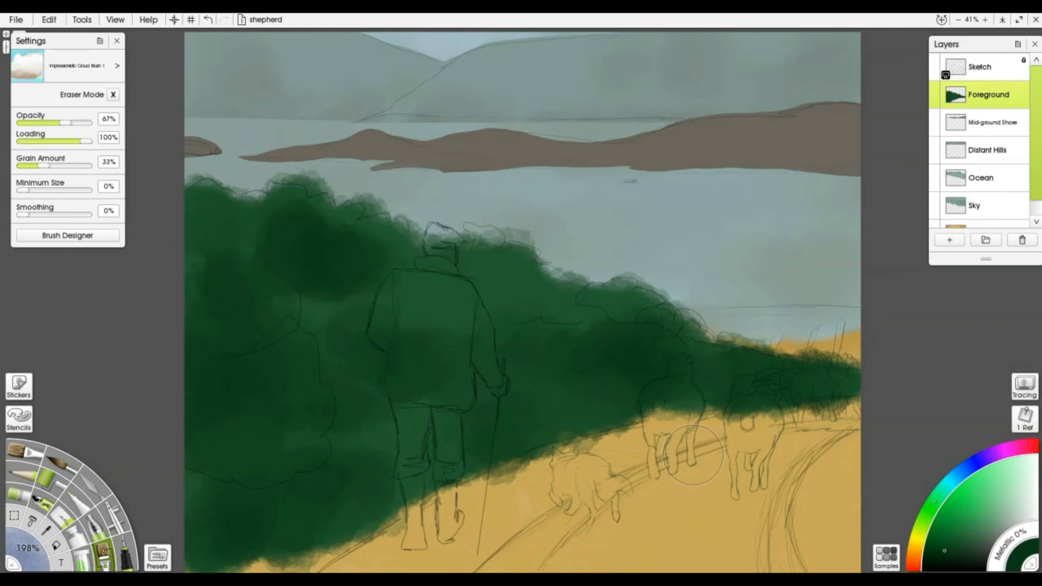
Add lighter green grass strokes near the sheep and over the orange strip
left_click(978, 527)
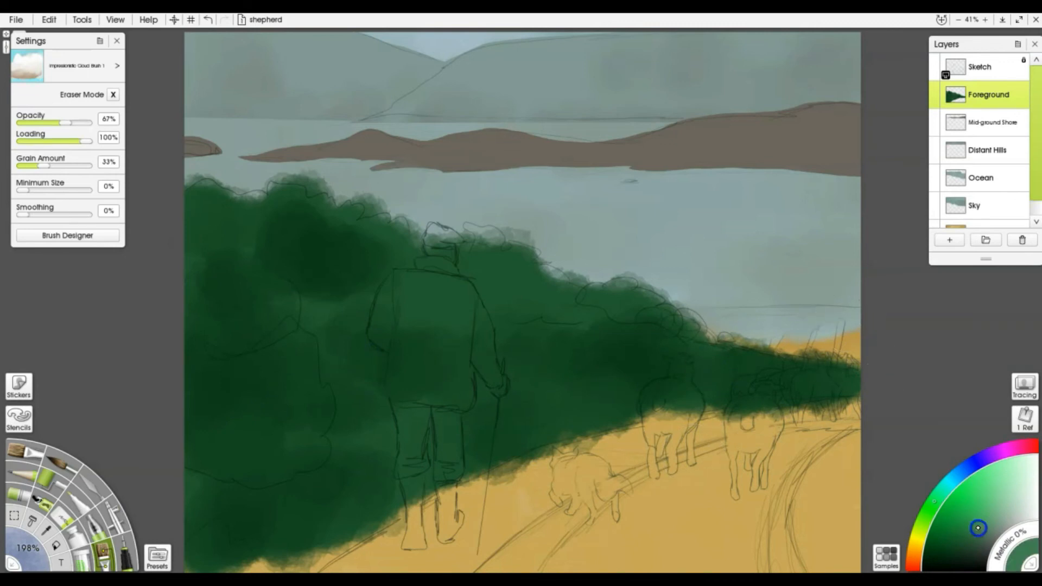
mouse_move(796, 373)
left_mouse_down()
mouse_move(814, 406)
mouse_move(802, 418)
mouse_move(807, 404)
mouse_move(656, 416)
left_mouse_up()
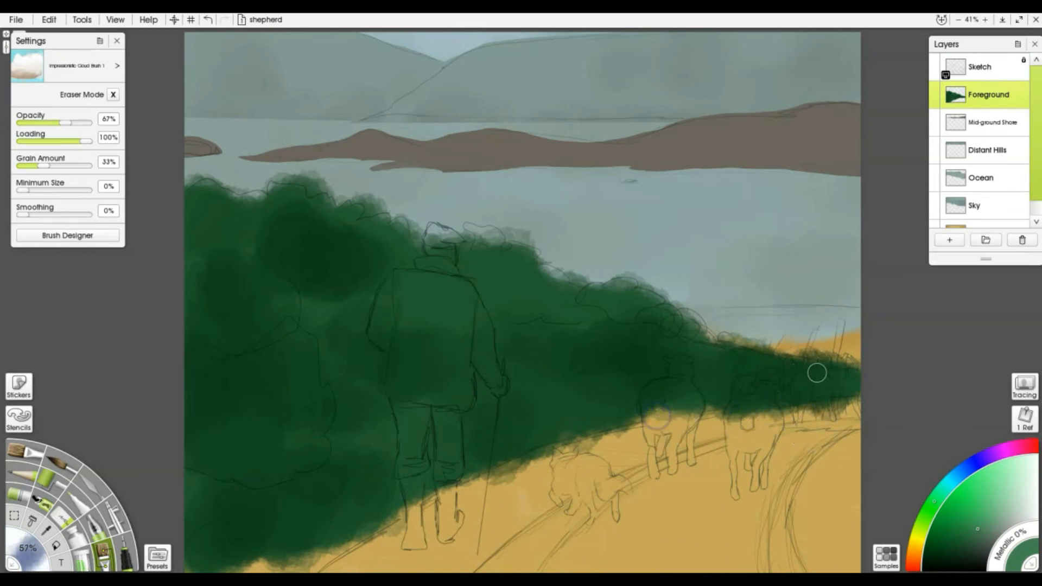
mouse_move(862, 358)
left_mouse_down()
mouse_move(807, 351)
mouse_move(885, 347)
mouse_move(864, 349)
left_mouse_up()
mouse_move(775, 349)
left_mouse_down()
mouse_move(732, 342)
mouse_move(784, 326)
mouse_move(882, 322)
left_mouse_up()
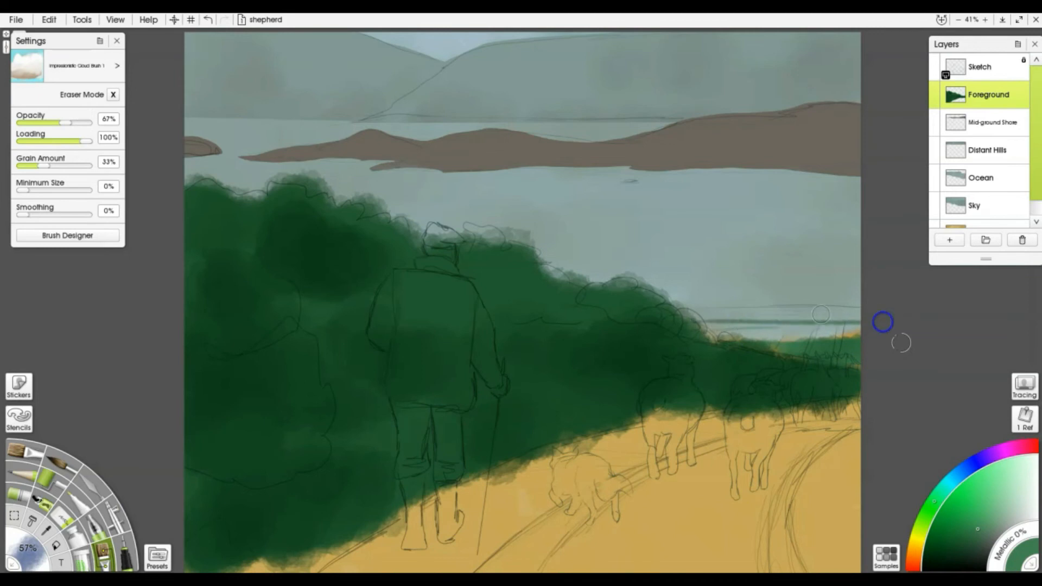
left_click(785, 512, "alt")
Paint a yellow-olive field with lighter grass beyond the far bushes along the right horizon
mouse_move(700, 322)
left_mouse_down()
mouse_move(854, 325)
mouse_move(769, 332)
mouse_move(732, 332)
mouse_move(877, 323)
left_mouse_up()
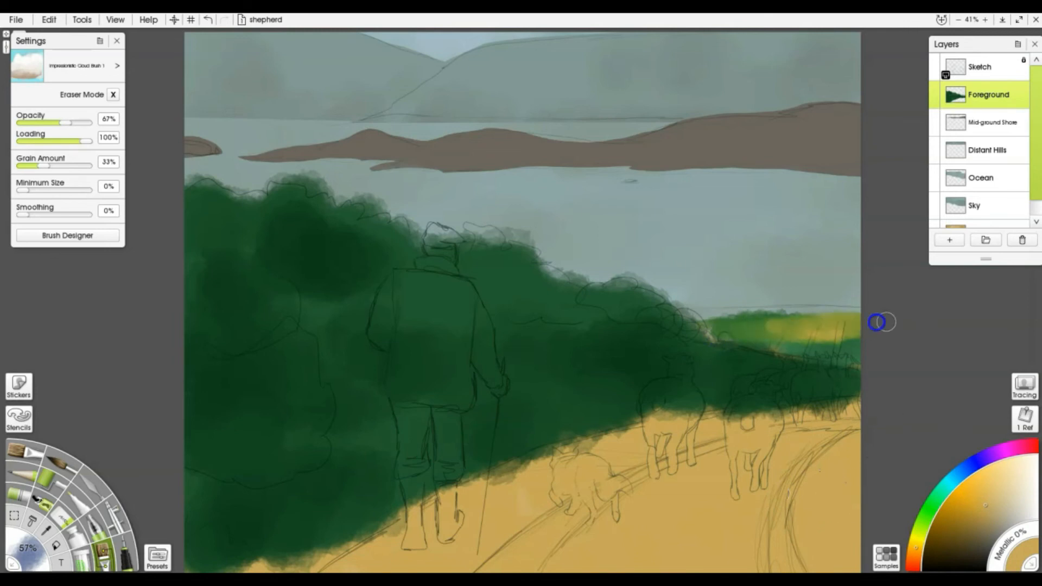
left_click(856, 332, "alt")
mouse_move(755, 331)
left_mouse_down()
mouse_move(841, 322)
mouse_move(779, 319)
mouse_move(879, 316)
mouse_move(692, 317)
left_mouse_up()
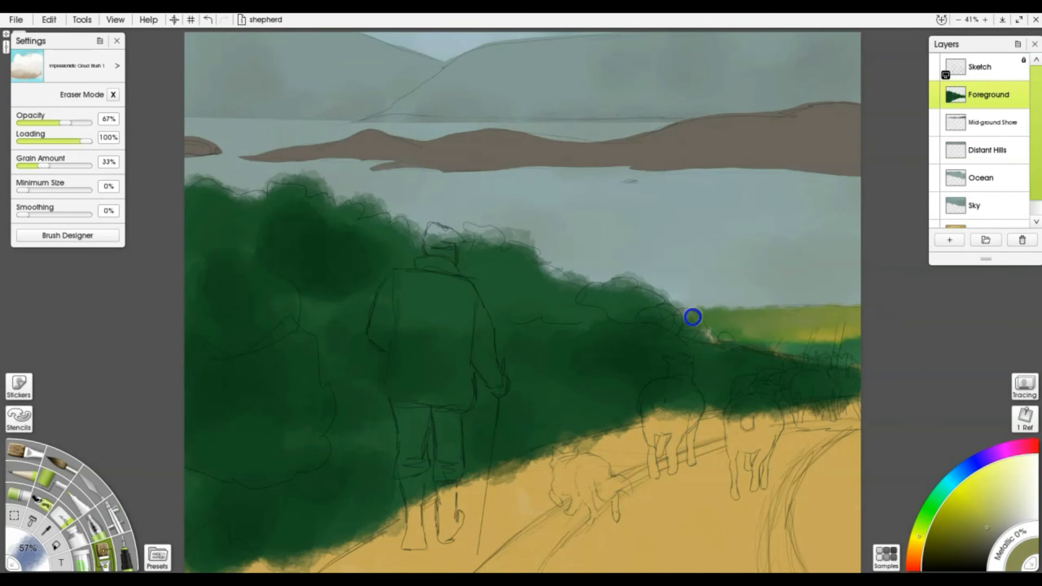
mouse_move(845, 338)
left_mouse_down()
mouse_move(782, 344)
mouse_move(867, 358)
mouse_move(789, 342)
mouse_move(884, 338)
left_mouse_up()
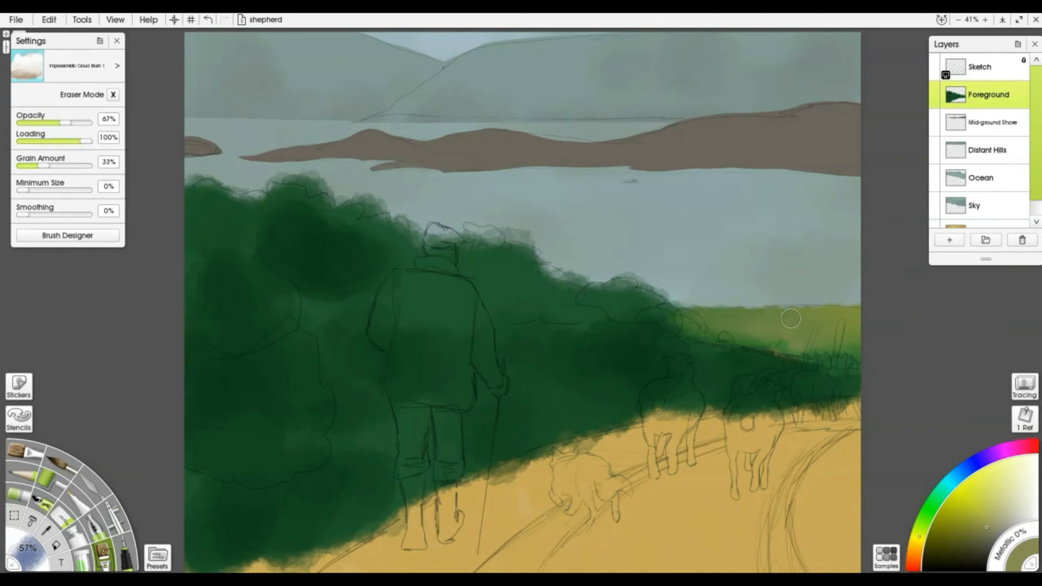
key("e")
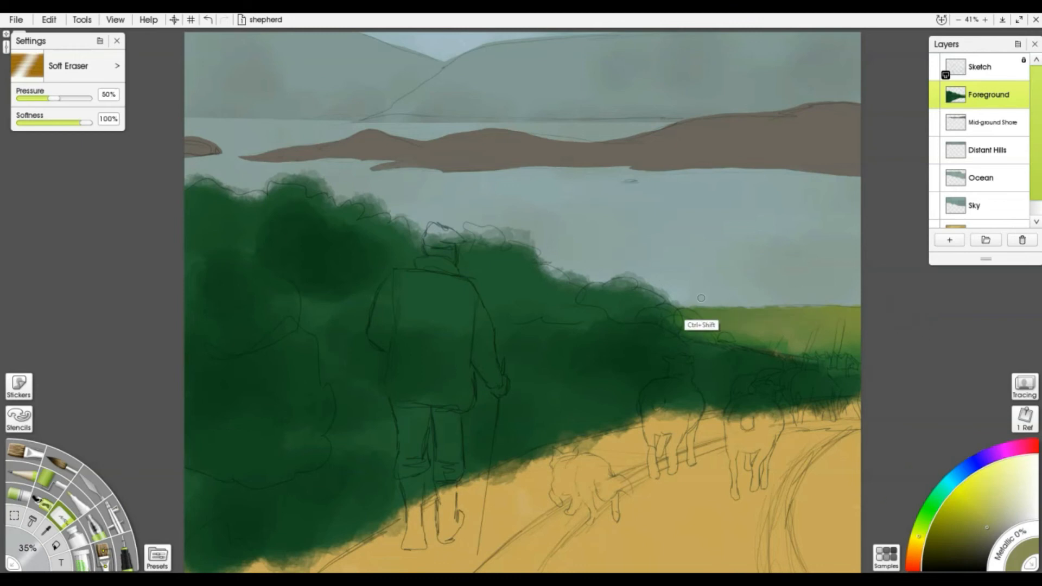
Soft-erase the field's edge against the water and choose a dark brown
left_click_drag(679, 307, 896, 305)
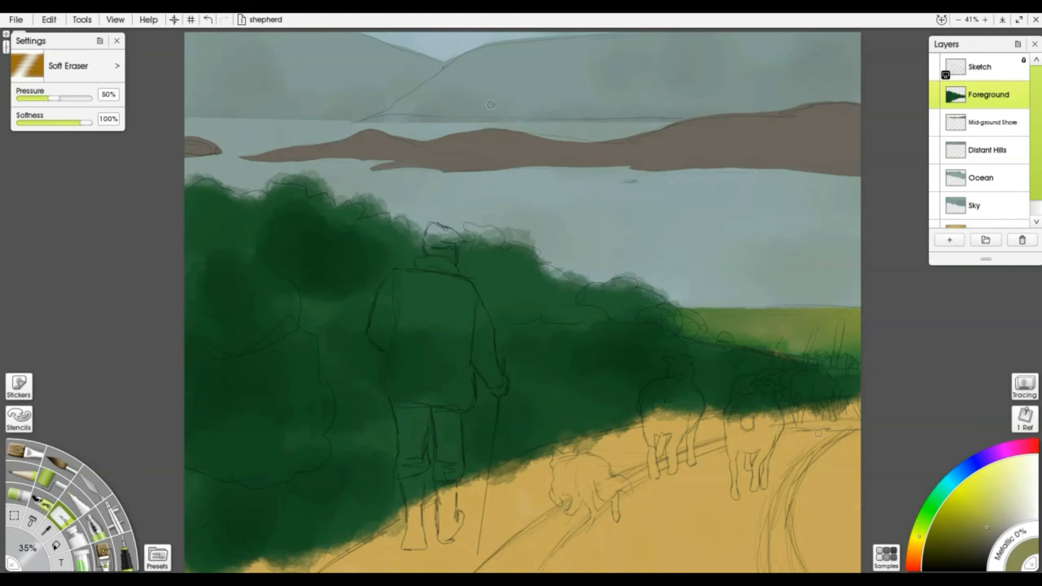
left_click(916, 545)
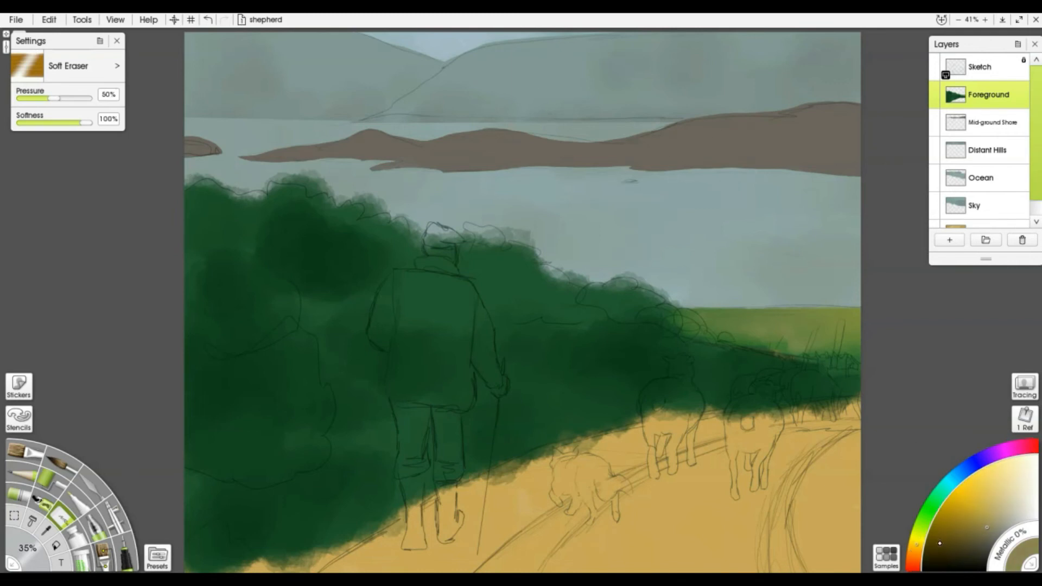
left_click(915, 555)
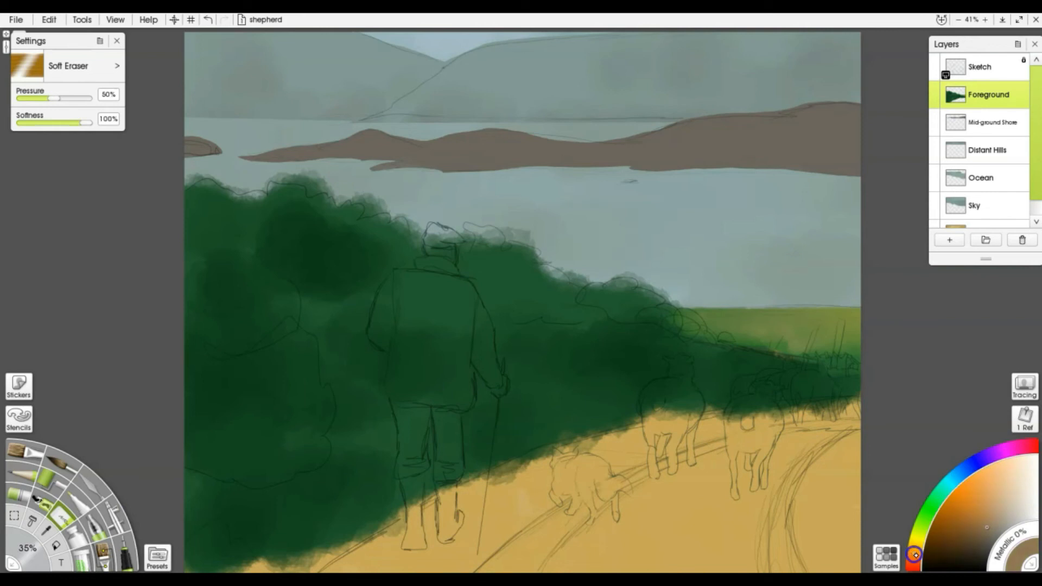
left_click(964, 535)
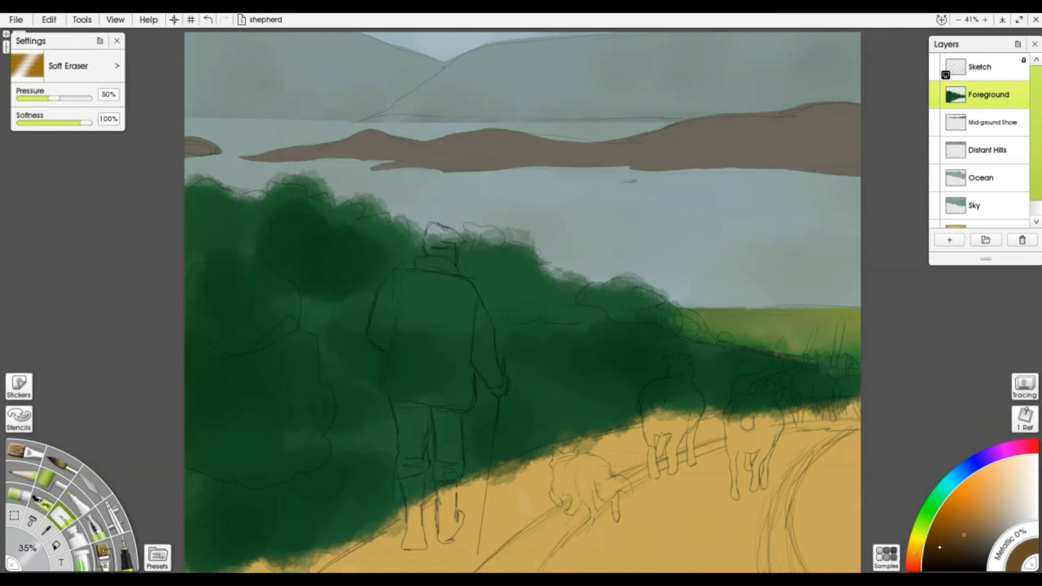
left_click(954, 537)
Paint dark brown road patches at the lower right, blending them with sampled tan
mouse_move(806, 517)
left_mouse_down()
mouse_move(830, 525)
mouse_move(833, 552)
mouse_move(743, 561)
mouse_move(798, 507)
mouse_move(847, 493)
mouse_move(833, 449)
mouse_move(792, 477)
left_mouse_up()
mouse_move(575, 567)
left_mouse_down()
mouse_move(543, 562)
mouse_move(542, 535)
mouse_move(693, 456)
mouse_move(831, 422)
left_mouse_up()
left_click(713, 524, "alt")
mouse_move(713, 523)
left_mouse_down()
mouse_move(770, 535)
mouse_move(765, 561)
mouse_move(719, 558)
mouse_move(768, 480)
mouse_move(825, 435)
mouse_move(853, 481)
mouse_move(740, 520)
mouse_move(733, 554)
mouse_move(723, 554)
mouse_move(802, 559)
mouse_move(787, 523)
mouse_move(821, 531)
mouse_move(820, 512)
mouse_move(813, 555)
mouse_move(864, 566)
left_mouse_up()
left_click(853, 481, "alt")
left_click(800, 558, "alt")
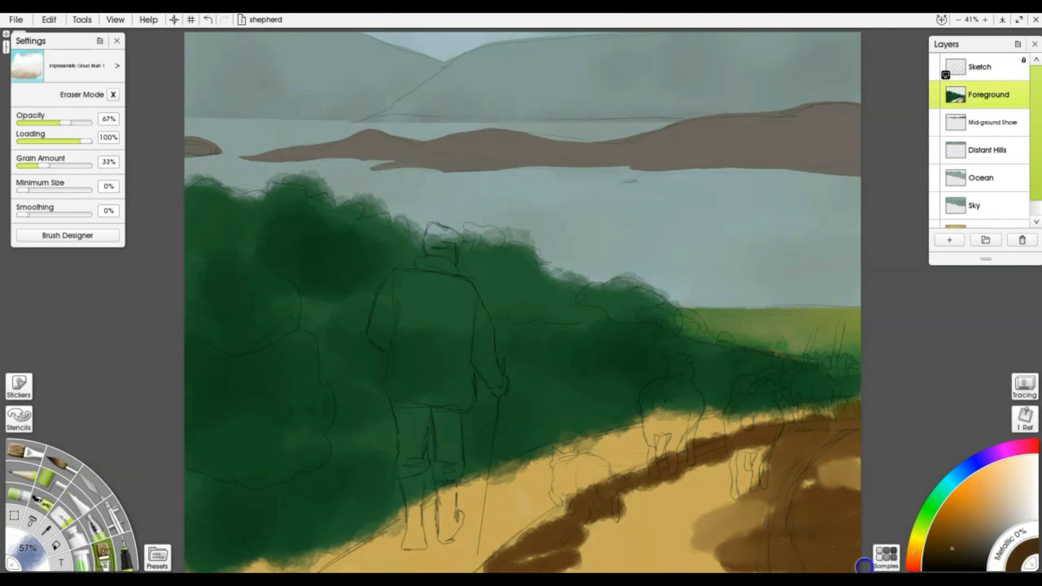
Edge the road with green and olive brown, and lighten it with tan beside the shepherd
mouse_move(823, 444)
left_mouse_down()
mouse_move(760, 435)
mouse_move(777, 416)
mouse_move(688, 433)
mouse_move(743, 444)
mouse_move(659, 429)
mouse_move(741, 409)
mouse_move(867, 405)
mouse_move(624, 423)
mouse_move(675, 411)
mouse_move(676, 441)
mouse_move(704, 441)
mouse_move(607, 447)
mouse_move(575, 468)
mouse_move(685, 451)
mouse_move(582, 451)
mouse_move(522, 473)
mouse_move(625, 467)
mouse_move(488, 515)
mouse_move(449, 506)
mouse_move(578, 457)
mouse_move(552, 468)
mouse_move(634, 478)
mouse_move(558, 501)
mouse_move(531, 496)
mouse_move(552, 489)
mouse_move(471, 525)
mouse_move(502, 505)
mouse_move(576, 495)
mouse_move(680, 505)
mouse_move(478, 524)
mouse_move(574, 491)
mouse_move(572, 480)
mouse_move(607, 465)
mouse_move(488, 506)
mouse_move(583, 481)
mouse_move(611, 491)
mouse_move(680, 468)
mouse_move(479, 511)
mouse_move(522, 537)
mouse_move(517, 553)
mouse_move(767, 541)
mouse_move(587, 544)
mouse_move(758, 553)
mouse_move(642, 565)
mouse_move(624, 503)
mouse_move(754, 481)
mouse_move(758, 447)
mouse_move(841, 456)
mouse_move(852, 426)
mouse_move(747, 415)
mouse_move(821, 409)
mouse_move(632, 428)
mouse_move(733, 433)
mouse_move(465, 493)
mouse_move(385, 548)
mouse_move(483, 558)
mouse_move(344, 565)
mouse_move(410, 535)
mouse_move(462, 491)
mouse_move(498, 532)
mouse_move(484, 511)
mouse_move(505, 486)
mouse_move(495, 474)
mouse_move(586, 447)
mouse_move(832, 407)
mouse_move(868, 419)
mouse_move(688, 456)
mouse_move(581, 461)
mouse_move(496, 486)
mouse_move(391, 546)
mouse_move(588, 505)
mouse_move(773, 522)
mouse_move(784, 544)
mouse_move(792, 493)
mouse_move(793, 526)
mouse_move(830, 550)
mouse_move(779, 539)
mouse_move(865, 497)
mouse_move(872, 487)
mouse_move(845, 443)
mouse_move(868, 438)
mouse_move(784, 479)
mouse_move(767, 551)
mouse_move(813, 543)
mouse_move(841, 553)
left_mouse_up()
left_click(740, 439, "alt")
left_click(682, 528, "alt")
mouse_move(462, 534)
left_mouse_down()
mouse_move(513, 518)
mouse_move(529, 527)
mouse_move(485, 530)
mouse_move(446, 559)
mouse_move(432, 551)
mouse_move(334, 561)
mouse_move(488, 510)
left_mouse_up()
left_click(495, 537, "alt")
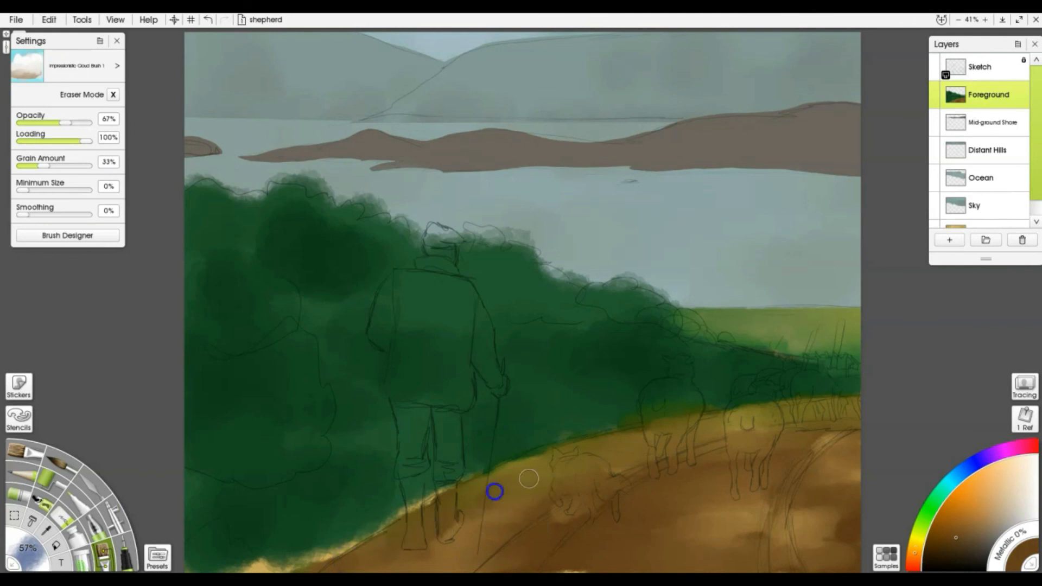
Paint darker brown tracks on the right-hand road and dark green along the bottom-left edge
mouse_move(821, 439)
left_mouse_down()
mouse_move(744, 530)
mouse_move(819, 533)
mouse_move(751, 548)
mouse_move(826, 484)
mouse_move(788, 470)
mouse_move(837, 428)
mouse_move(715, 437)
mouse_move(546, 531)
mouse_move(709, 446)
left_mouse_up()
left_click(954, 544)
mouse_move(814, 454)
left_mouse_down()
mouse_move(789, 483)
mouse_move(782, 537)
mouse_move(783, 496)
mouse_move(856, 430)
left_mouse_up()
left_click_drag(787, 564, 779, 532)
mouse_move(338, 538)
left_mouse_down()
mouse_move(374, 532)
mouse_move(274, 563)
mouse_move(317, 542)
mouse_move(314, 555)
mouse_move(443, 484)
mouse_move(325, 547)
mouse_move(238, 571)
mouse_move(309, 527)
mouse_move(299, 533)
mouse_move(352, 528)
mouse_move(291, 552)
mouse_move(306, 555)
mouse_move(408, 497)
mouse_move(418, 479)
mouse_move(457, 480)
mouse_move(474, 463)
left_mouse_up()
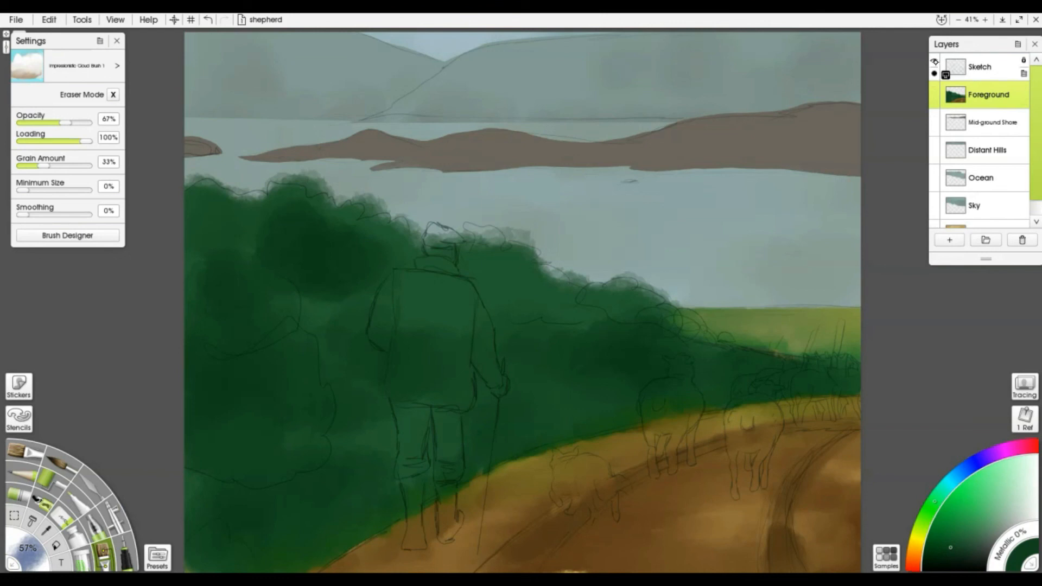
Hide the Sketch layer, paint dark green over the olive field edge, then show the sketch again
left_click(935, 62)
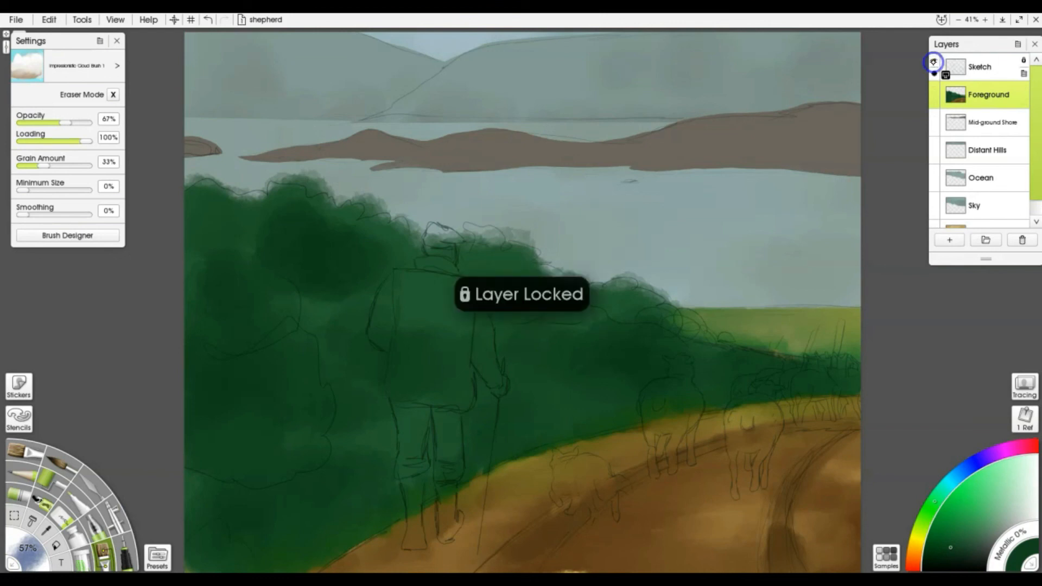
left_click(1025, 61)
left_click(1025, 61)
left_click(1024, 61)
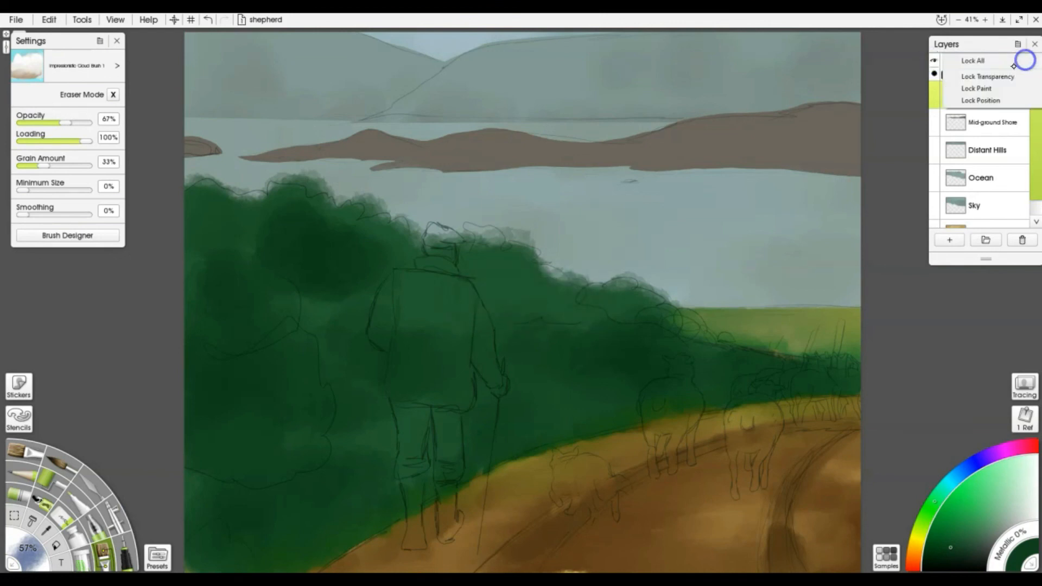
left_click(934, 61)
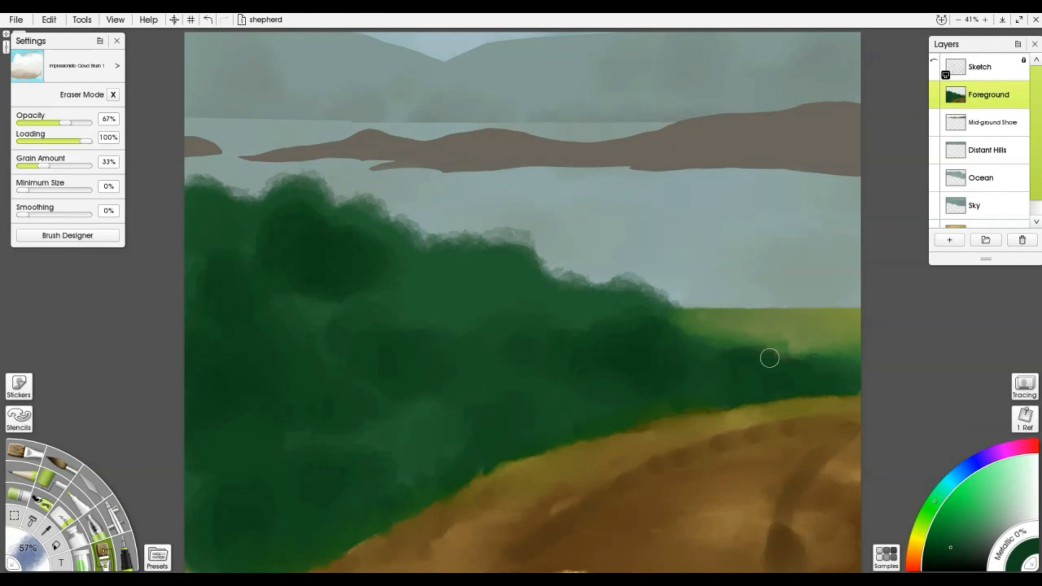
mouse_move(798, 362)
left_mouse_down()
mouse_move(707, 351)
mouse_move(673, 324)
left_mouse_up()
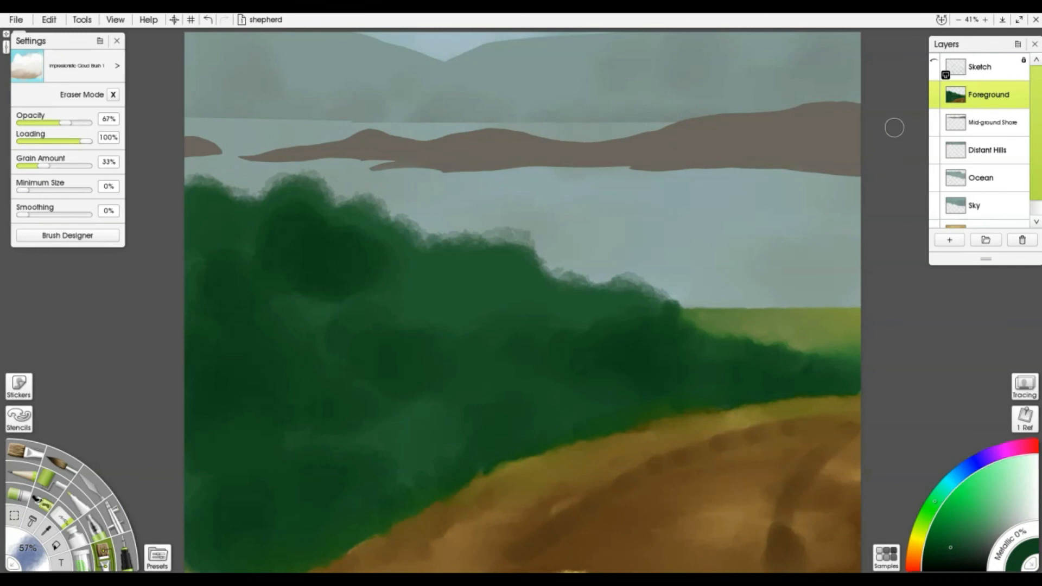
left_click(934, 61)
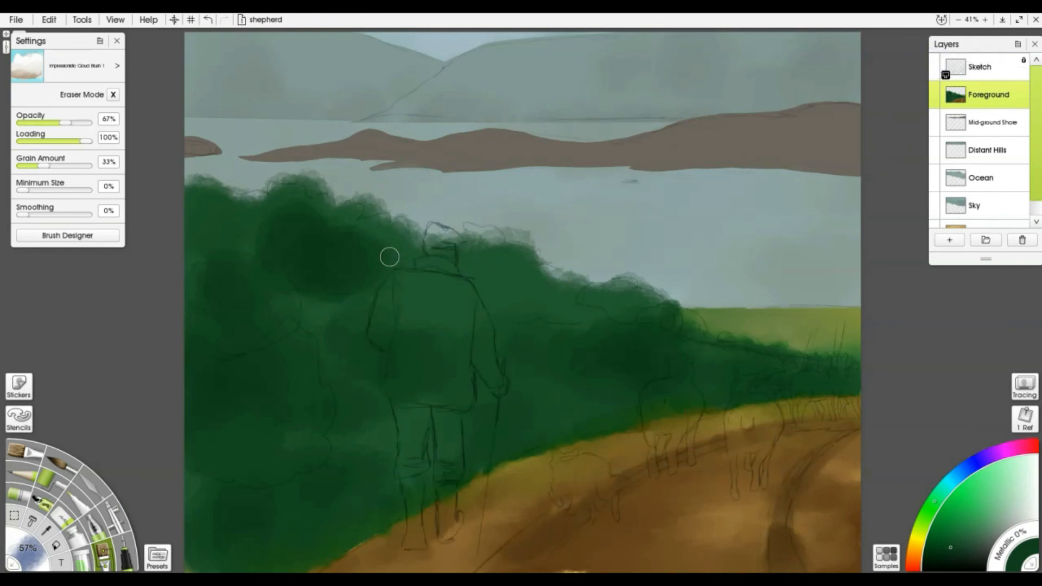